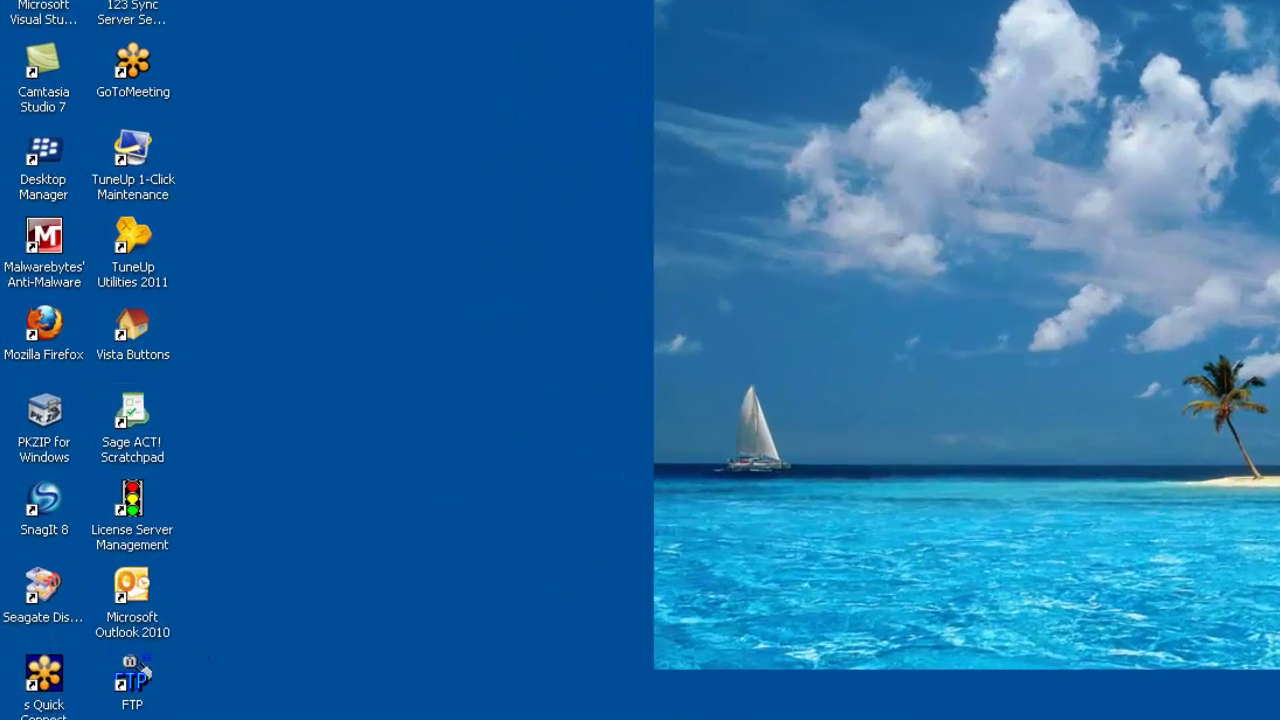
# Open the Mail setup from Control Panel and bring up the E-mail Accounts list.
pyautogui.click(40, 710)
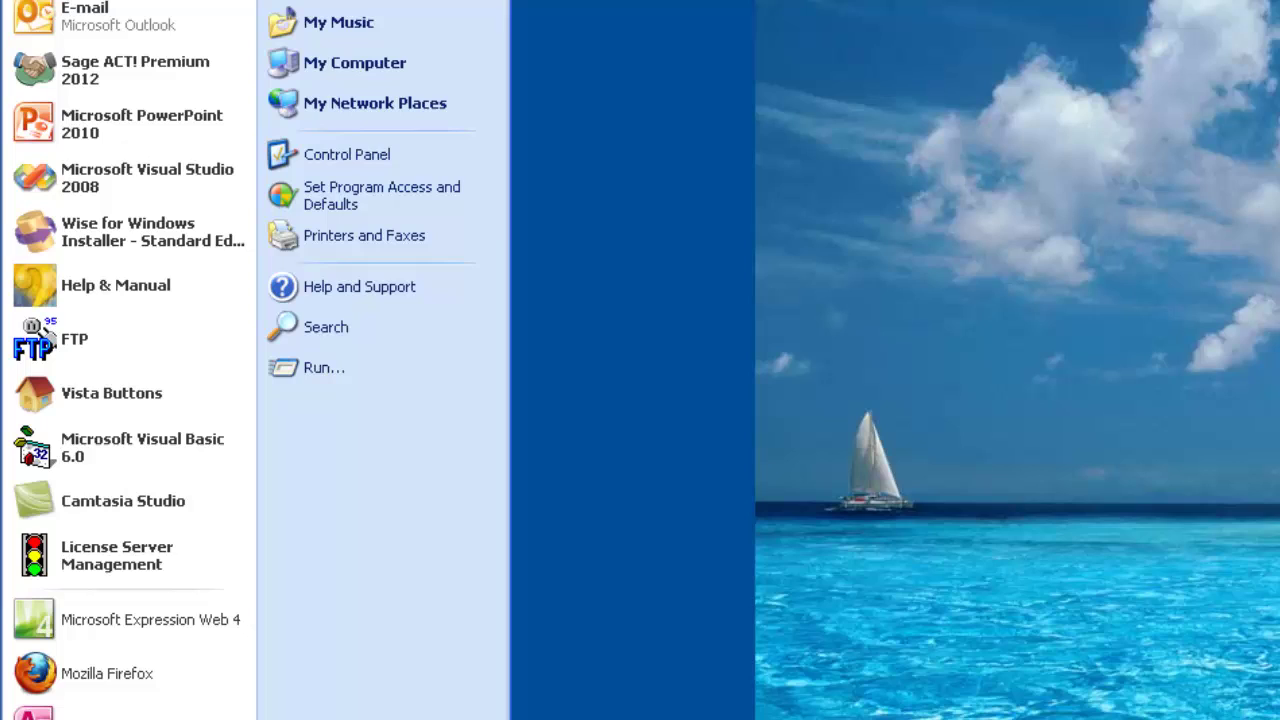
pyautogui.click(398, 158)
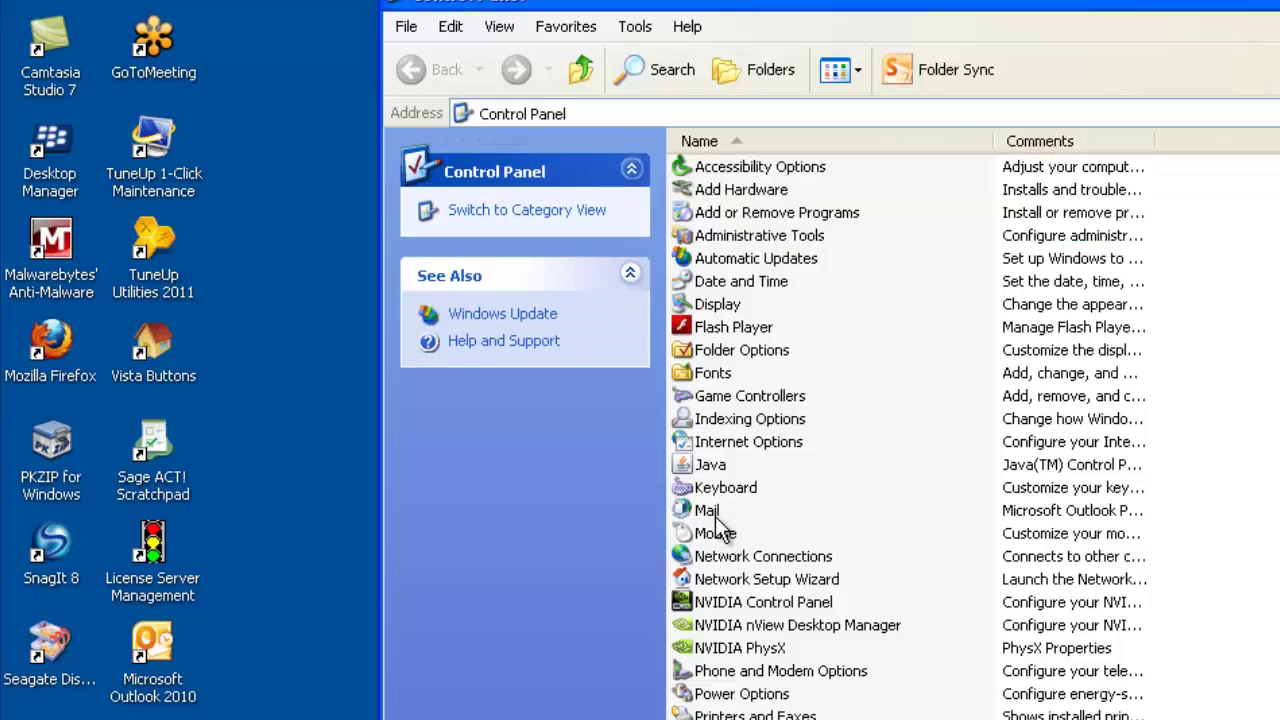
pyautogui.doubleClick(712, 512)
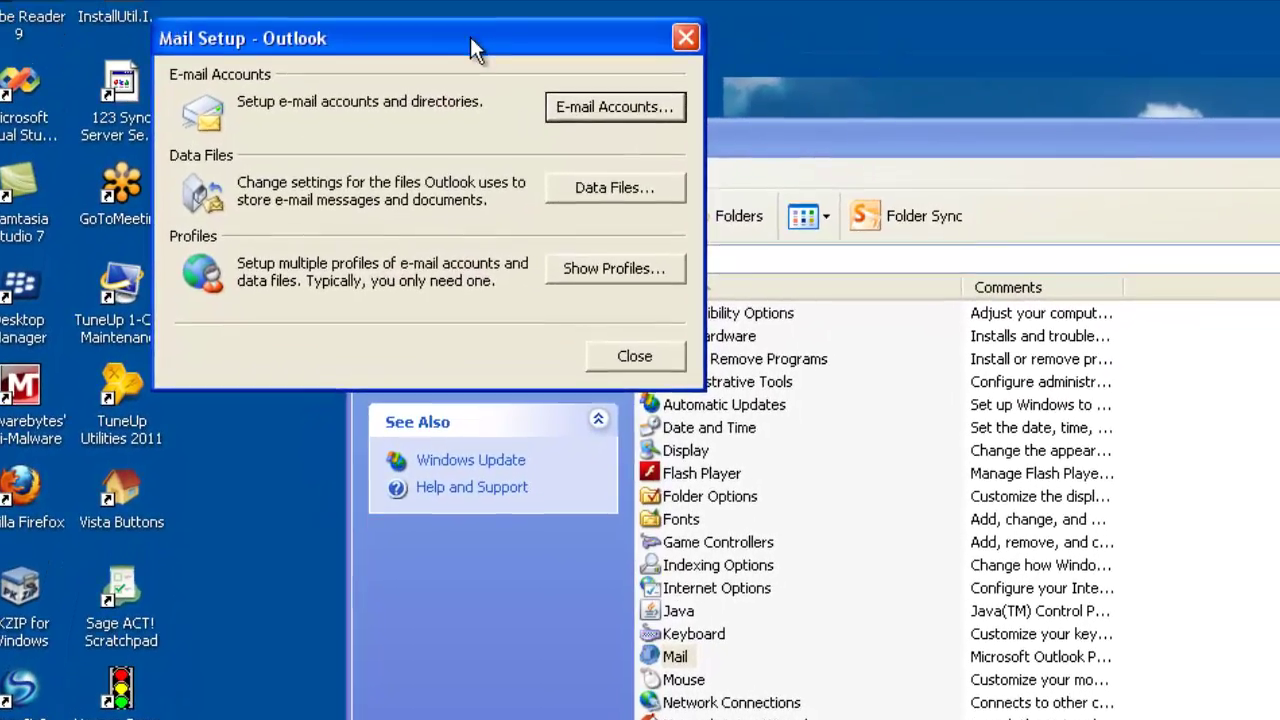
pyautogui.moveTo(484, 0); pyautogui.dragTo(642, 89)
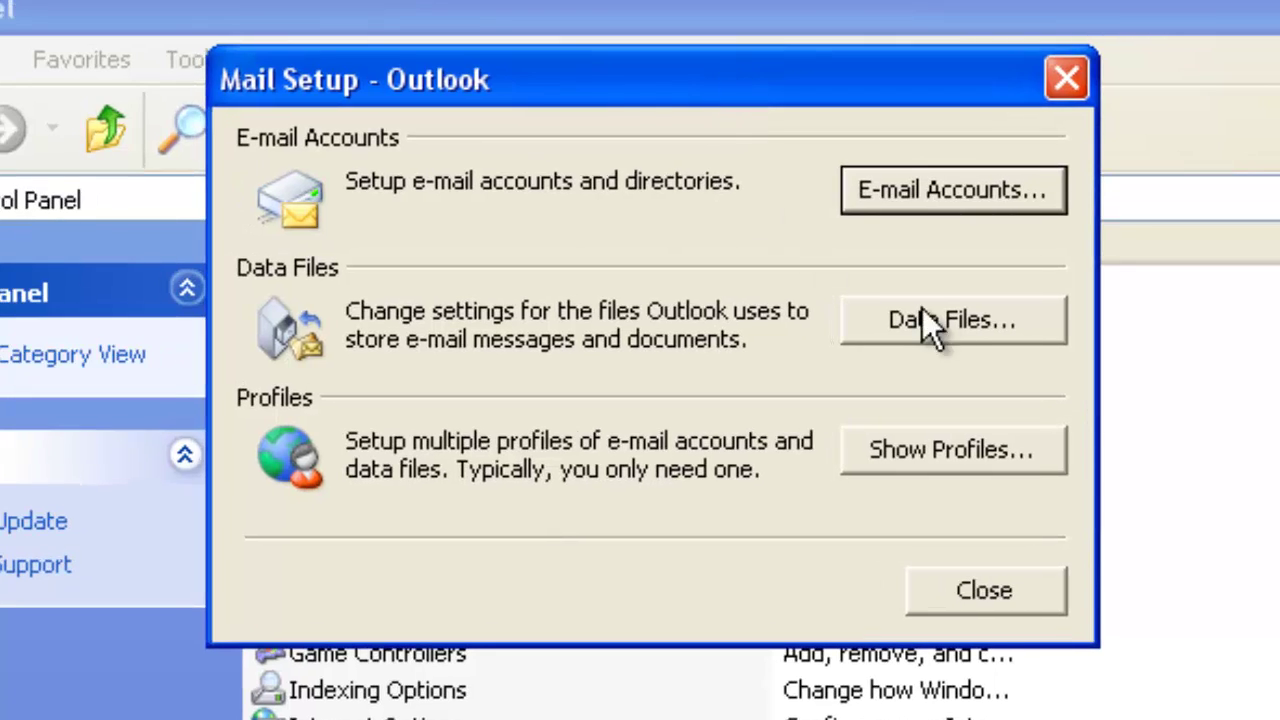
pyautogui.click(930, 195)
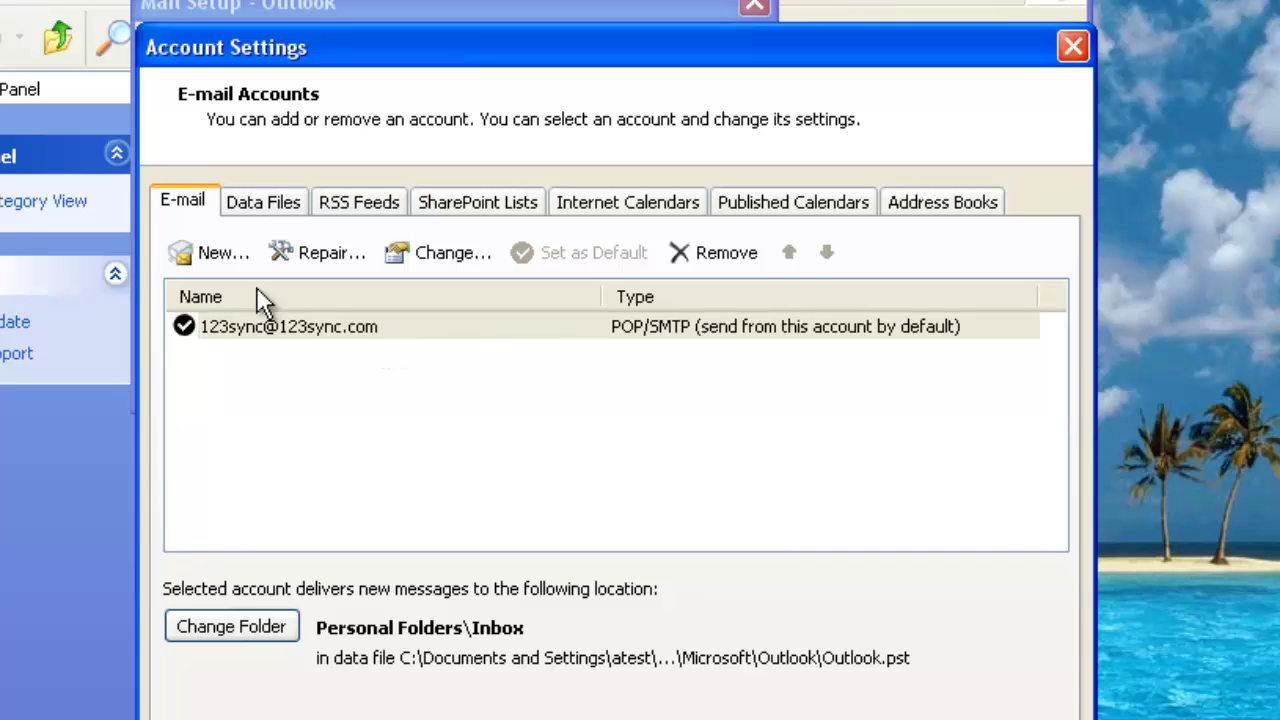
# Start a new account, choosing manual server configuration and the Microsoft Exchange service.
pyautogui.click(213, 253)
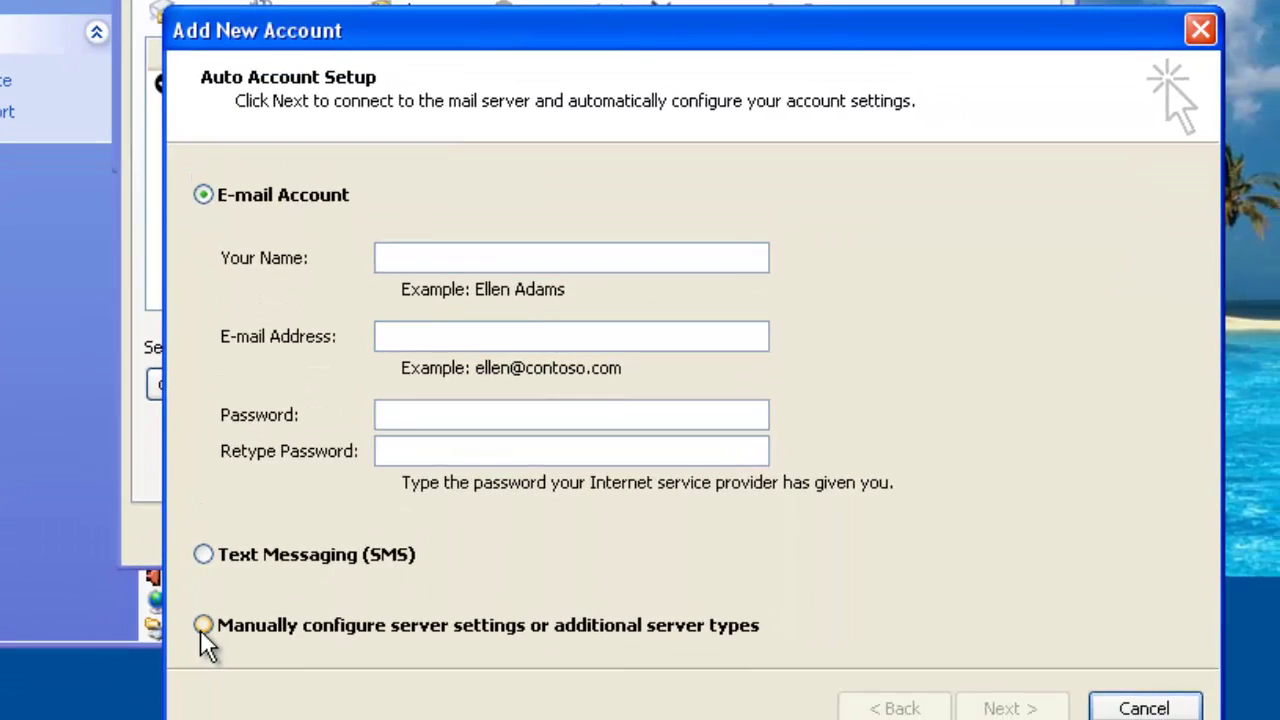
pyautogui.click(207, 682)
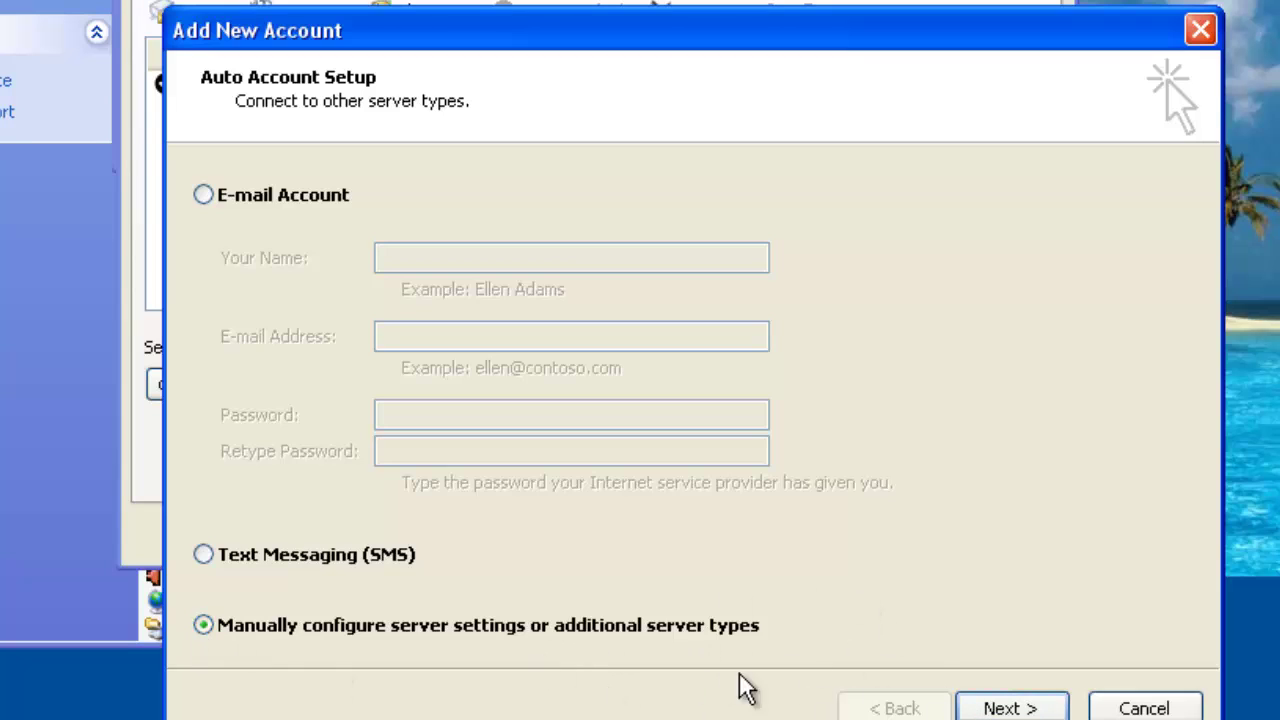
pyautogui.click(1012, 708)
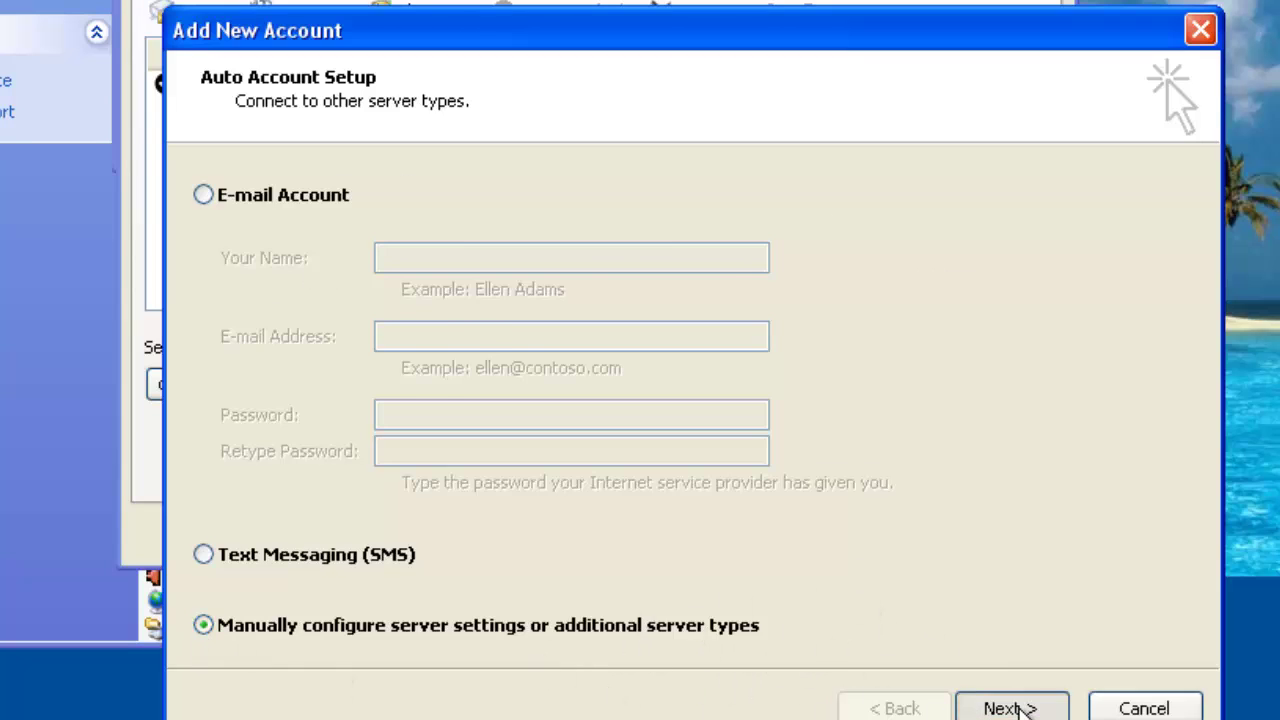
pyautogui.click(293, 256)
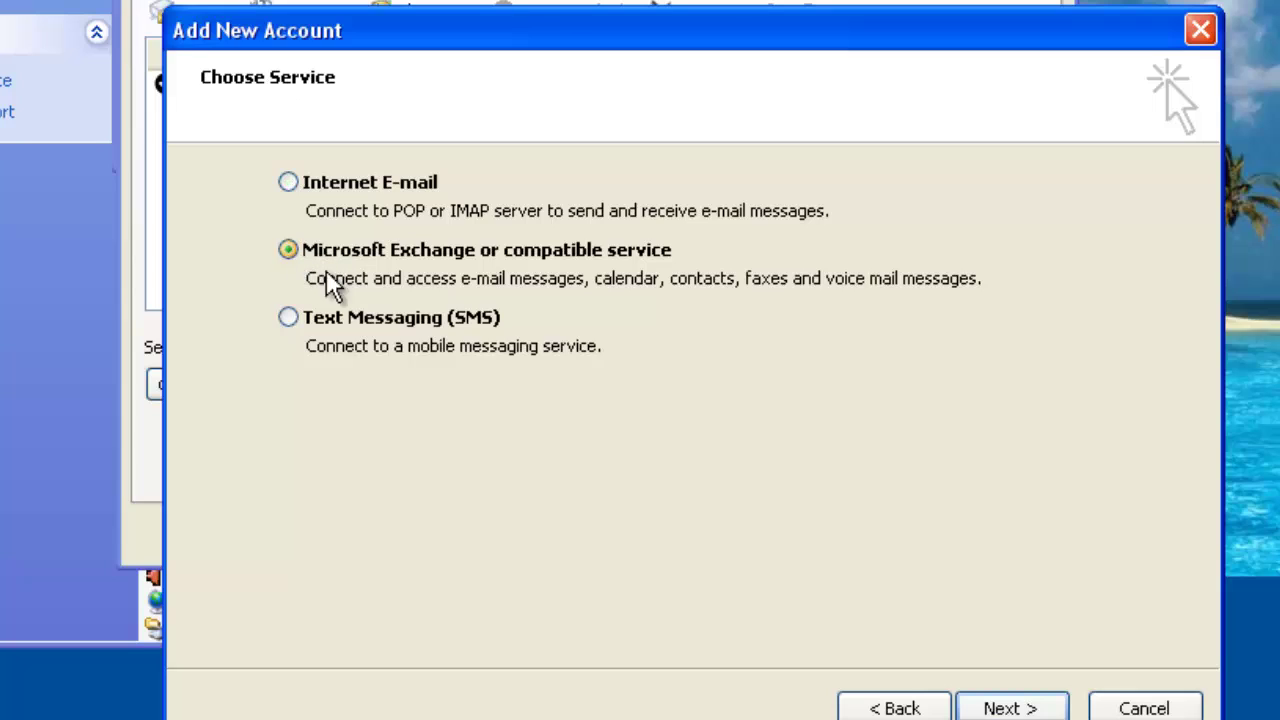
pyautogui.click(1012, 708)
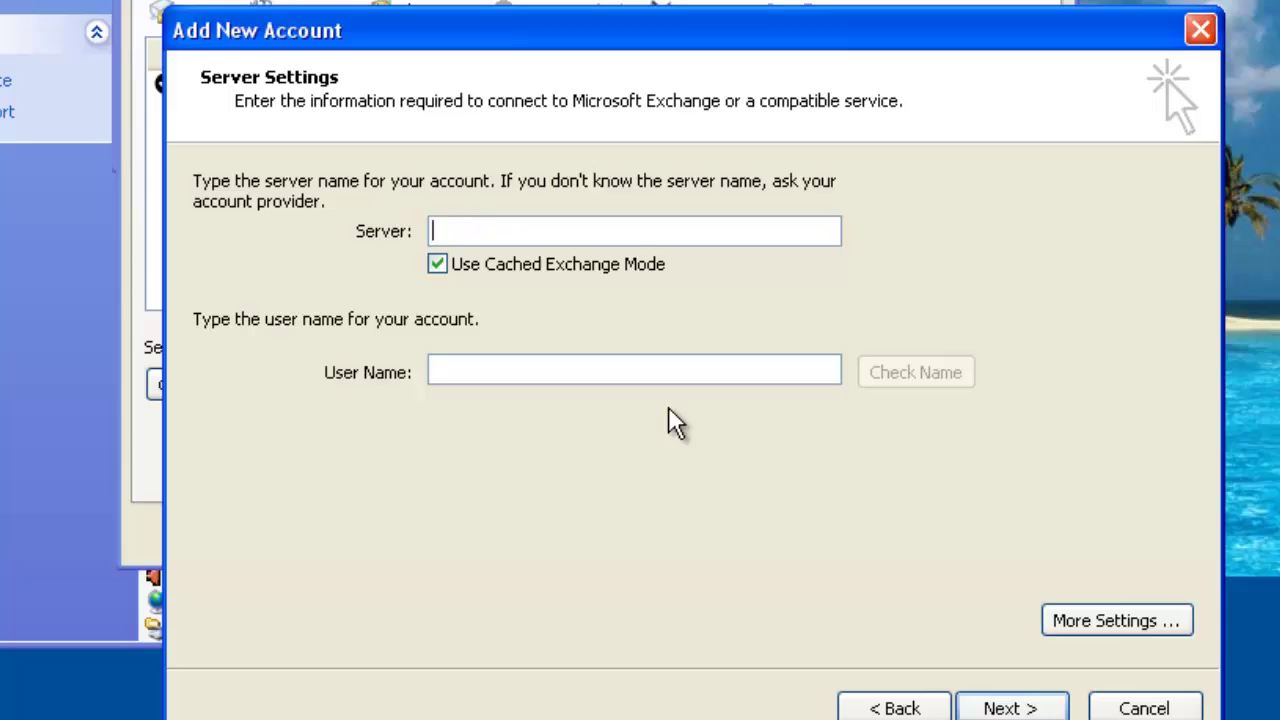
# Enter server 123addonsserver and the user's account name, verify the name, and continue.
pyautogui.write('123addo')
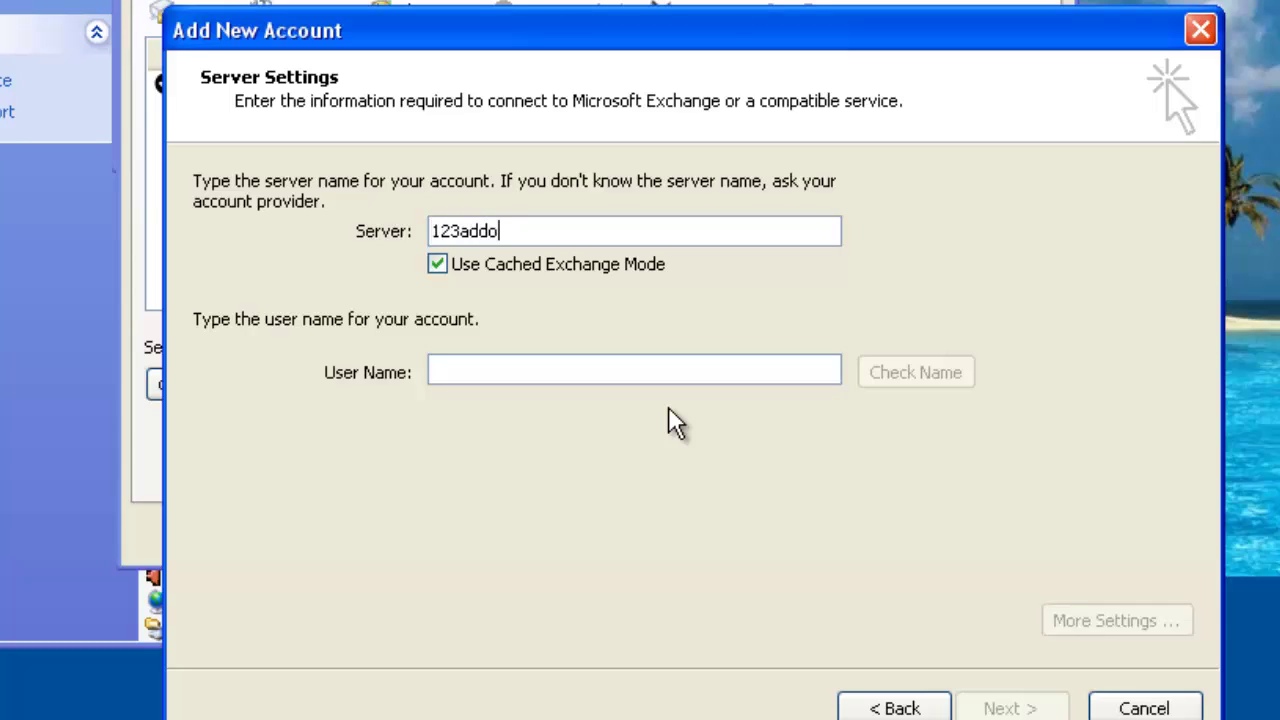
pyautogui.write('nsserver')
pyautogui.click(594, 369)
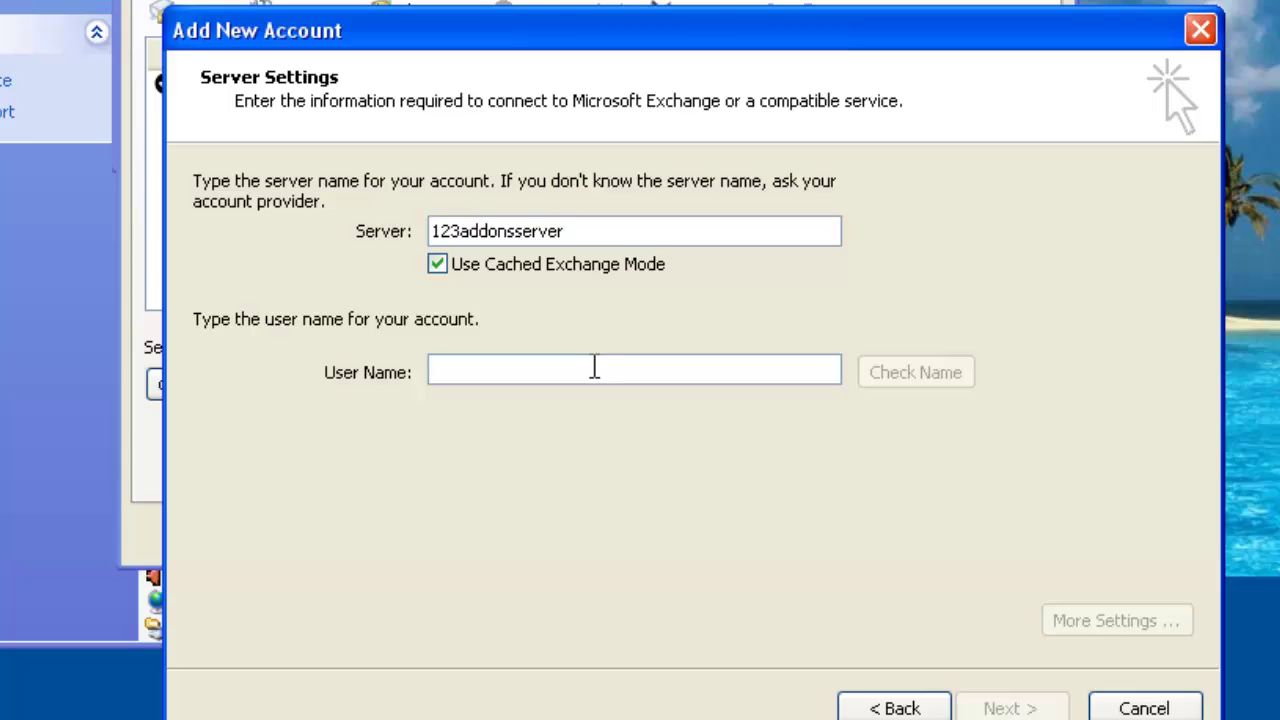
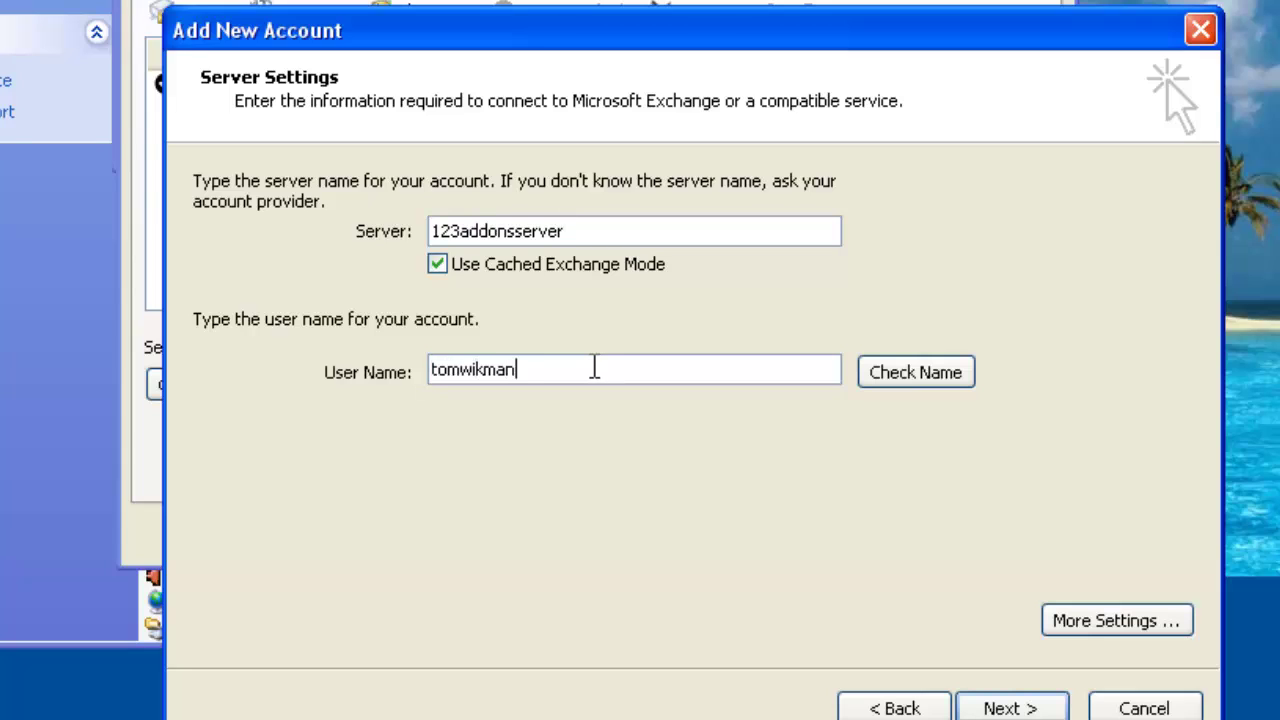
pyautogui.click(921, 383)
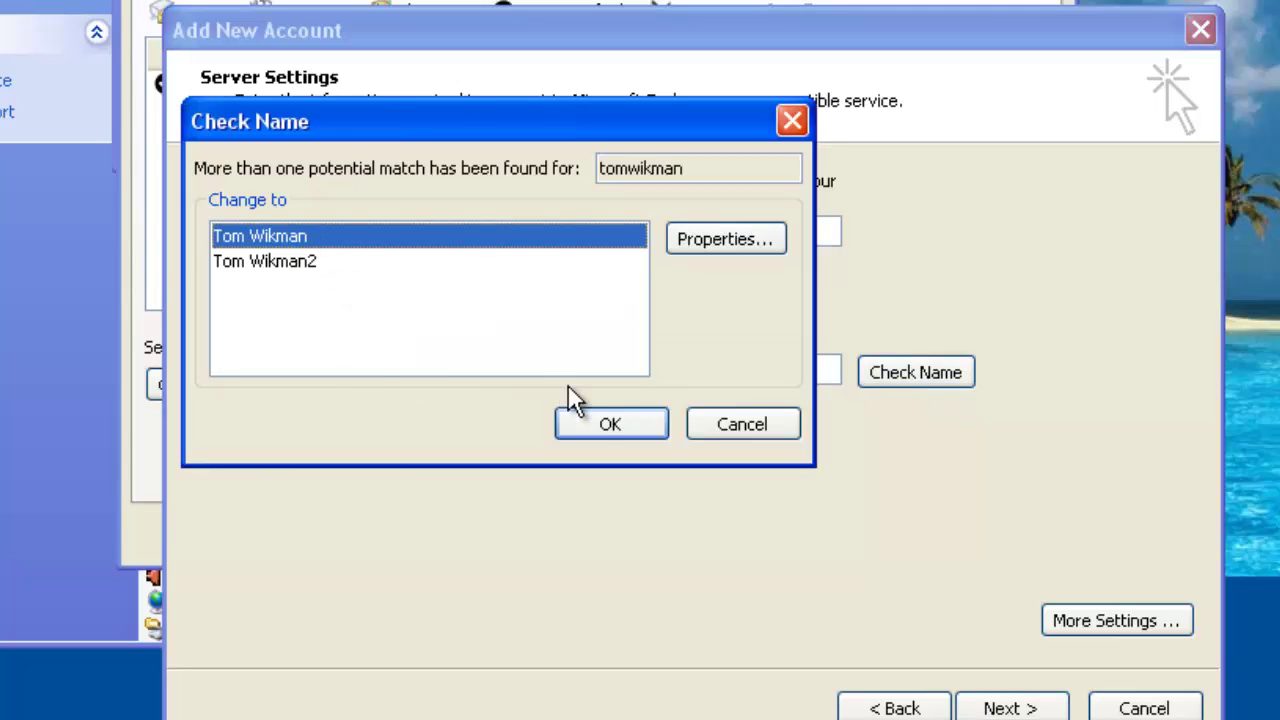
pyautogui.click(611, 434)
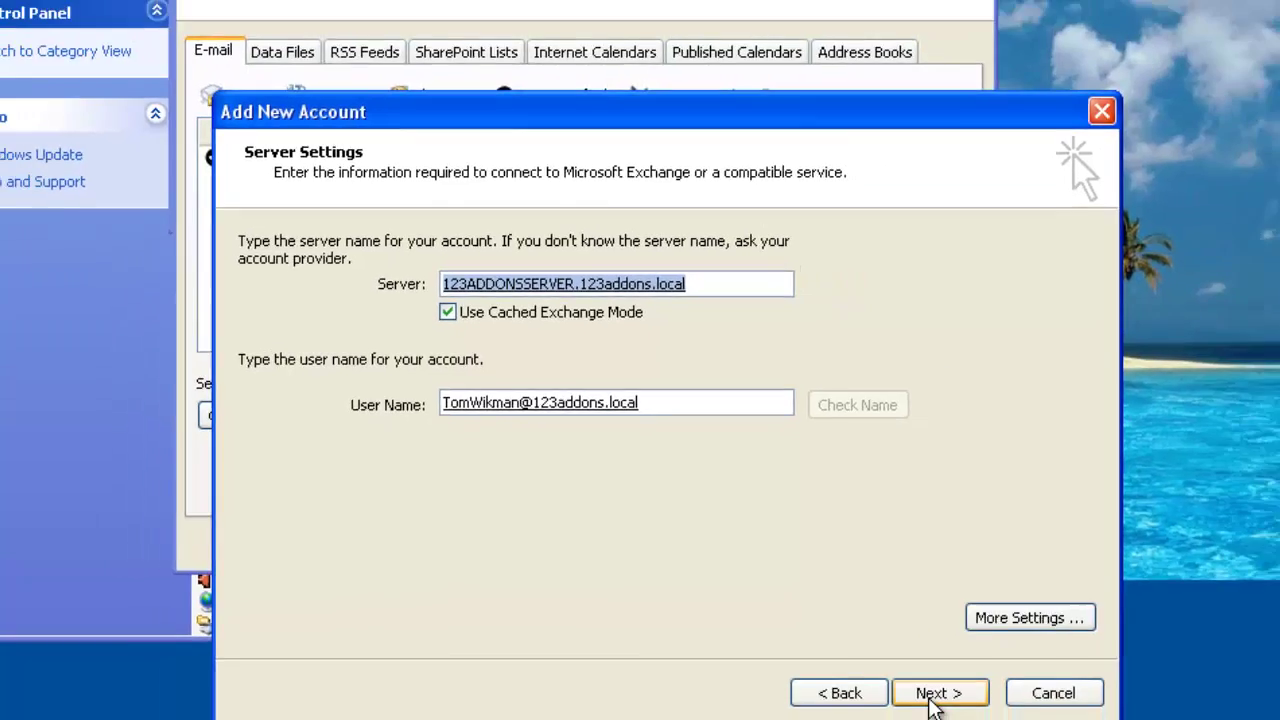
pyautogui.click(930, 705)
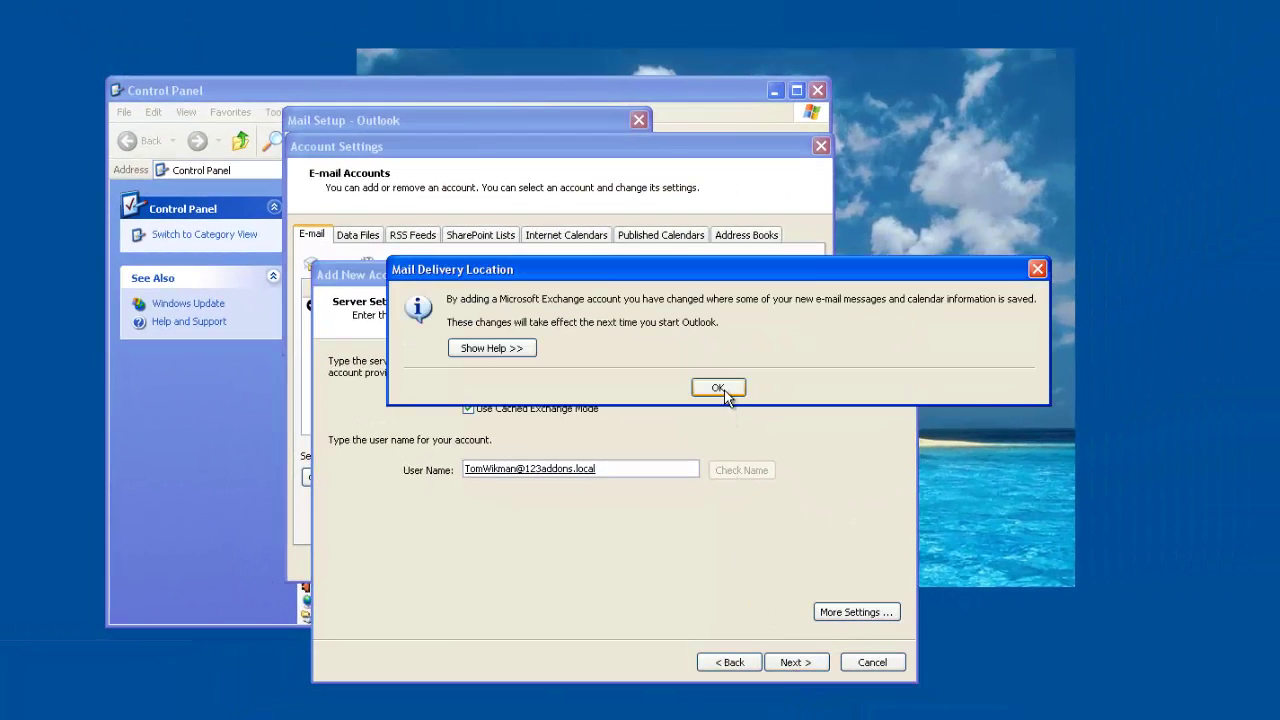
pyautogui.moveTo(701, 271); pyautogui.dragTo(652, 289)
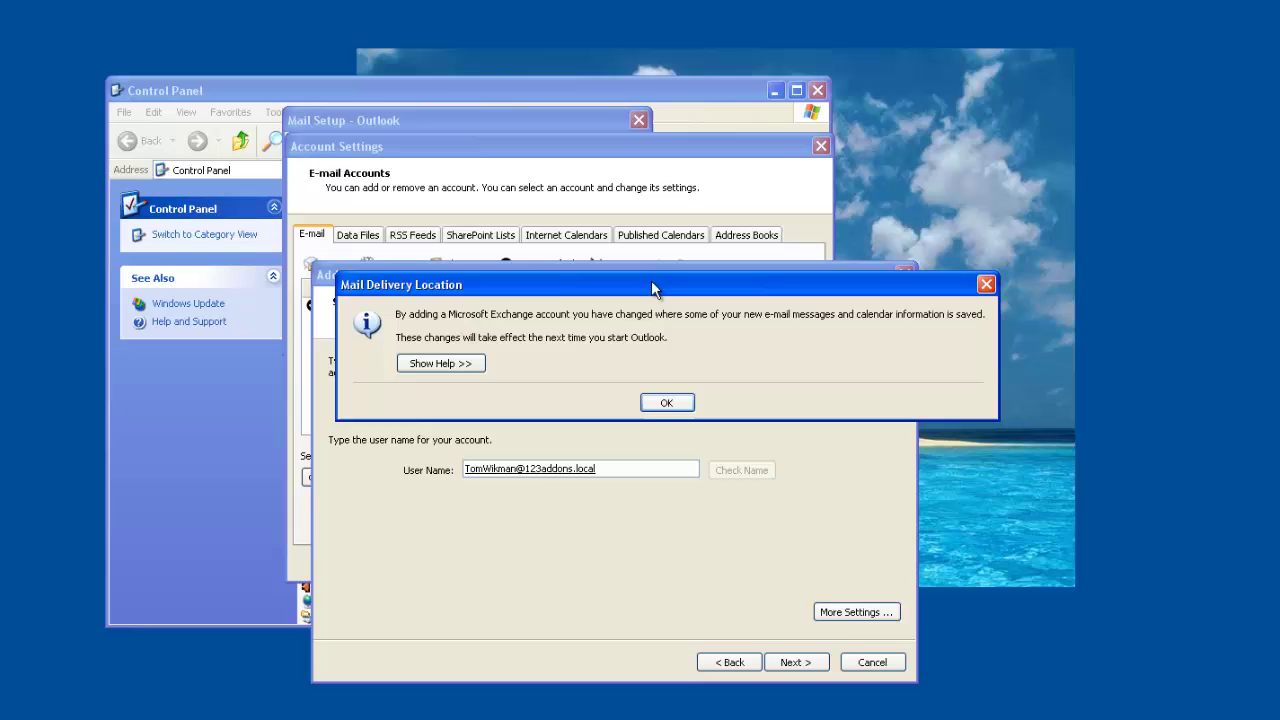
# Acknowledge the delivery notice, finish the wizard, and open the Exchange account's additional settings.
pyautogui.click(669, 403)
pyautogui.click(799, 661)
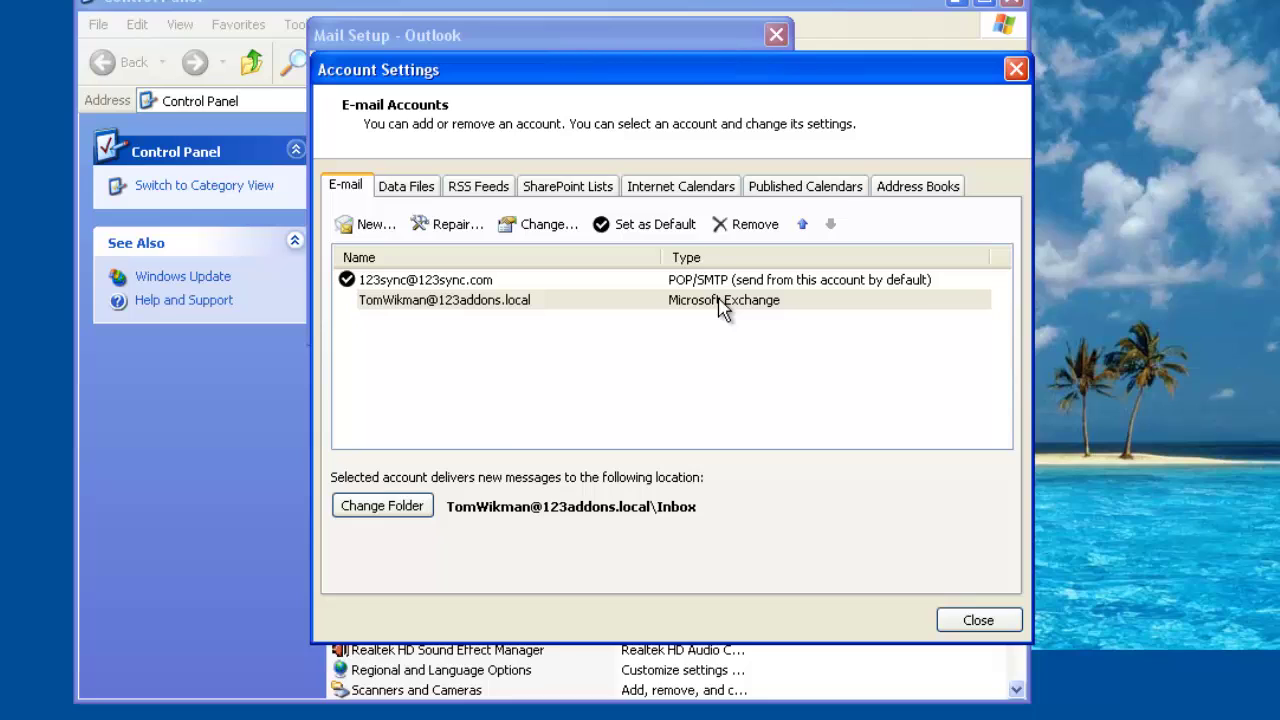
pyautogui.click(539, 230)
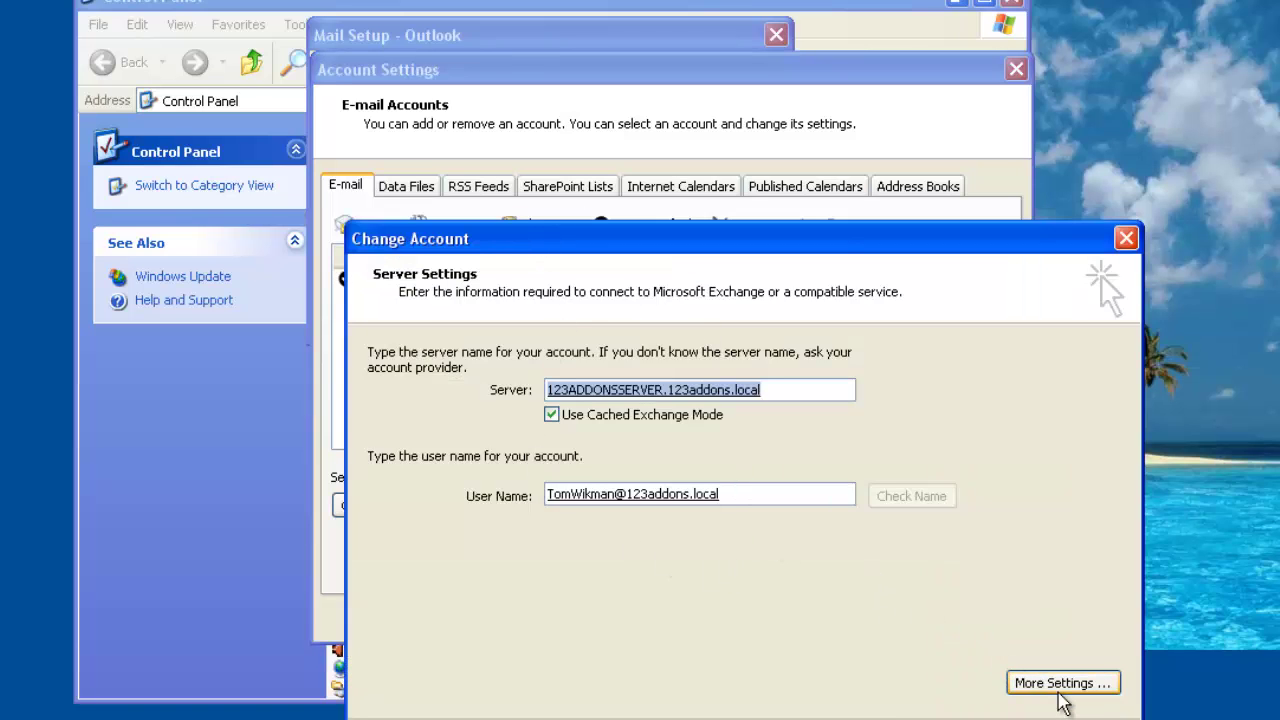
pyautogui.click(1056, 690)
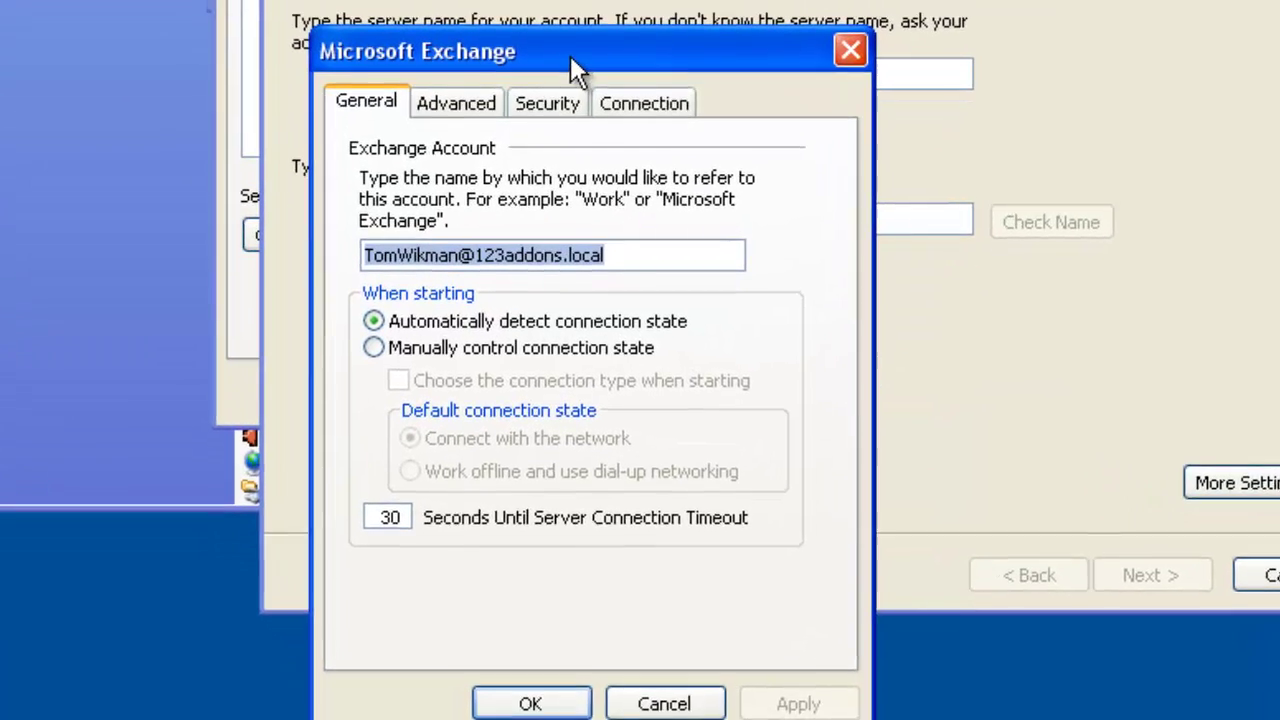
pyautogui.moveTo(571, 378); pyautogui.dragTo(715, 302)
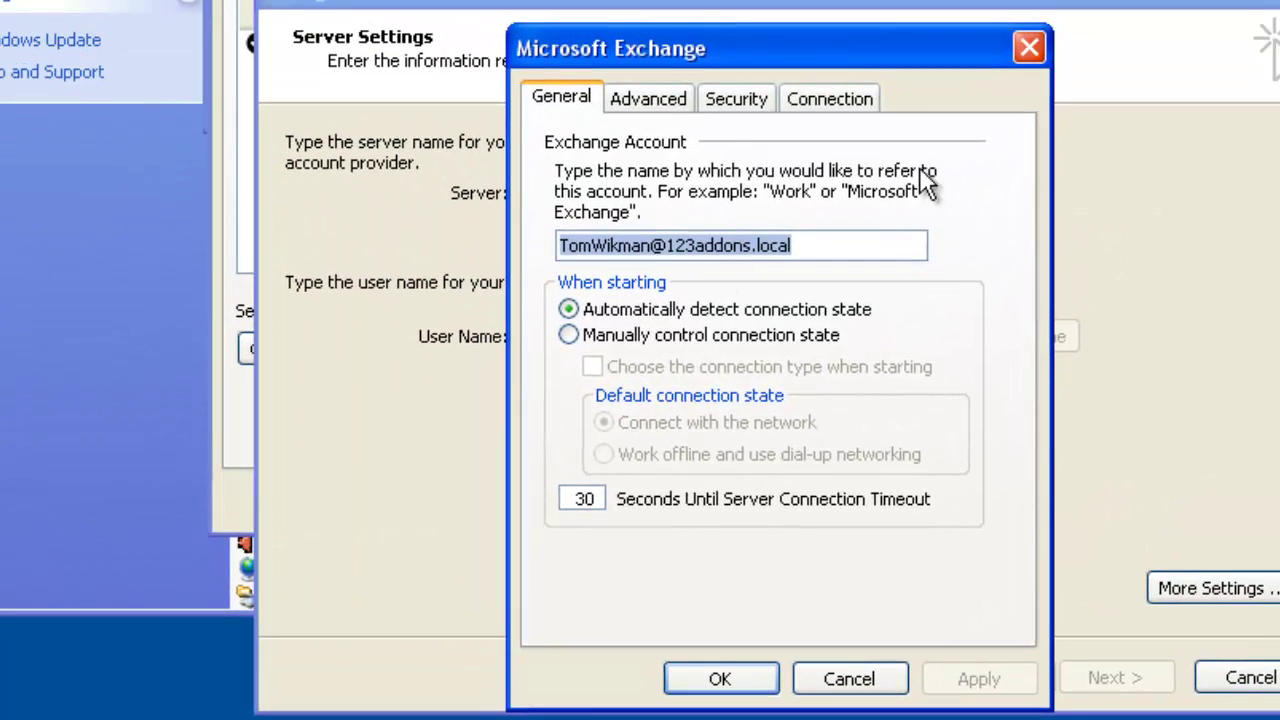
# Add the delegate's mailbox as an additional mailbox under Advanced, then apply and confirm.
pyautogui.click(656, 99)
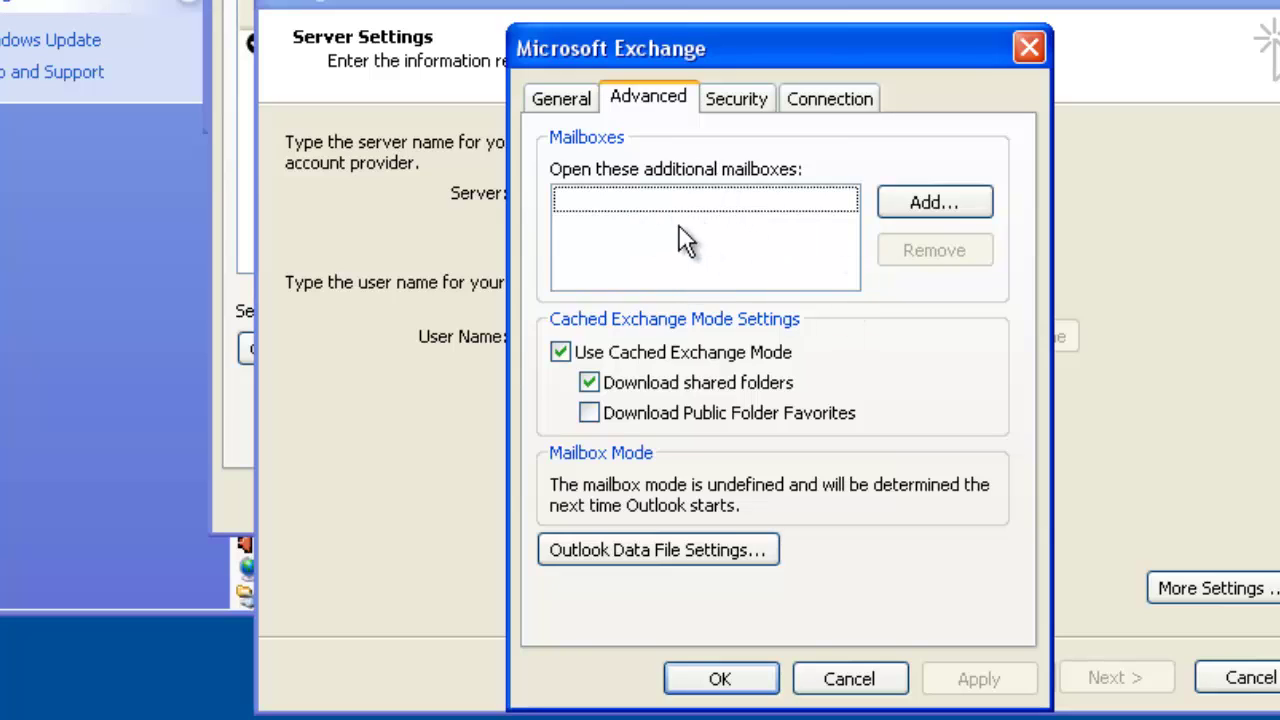
pyautogui.click(951, 203)
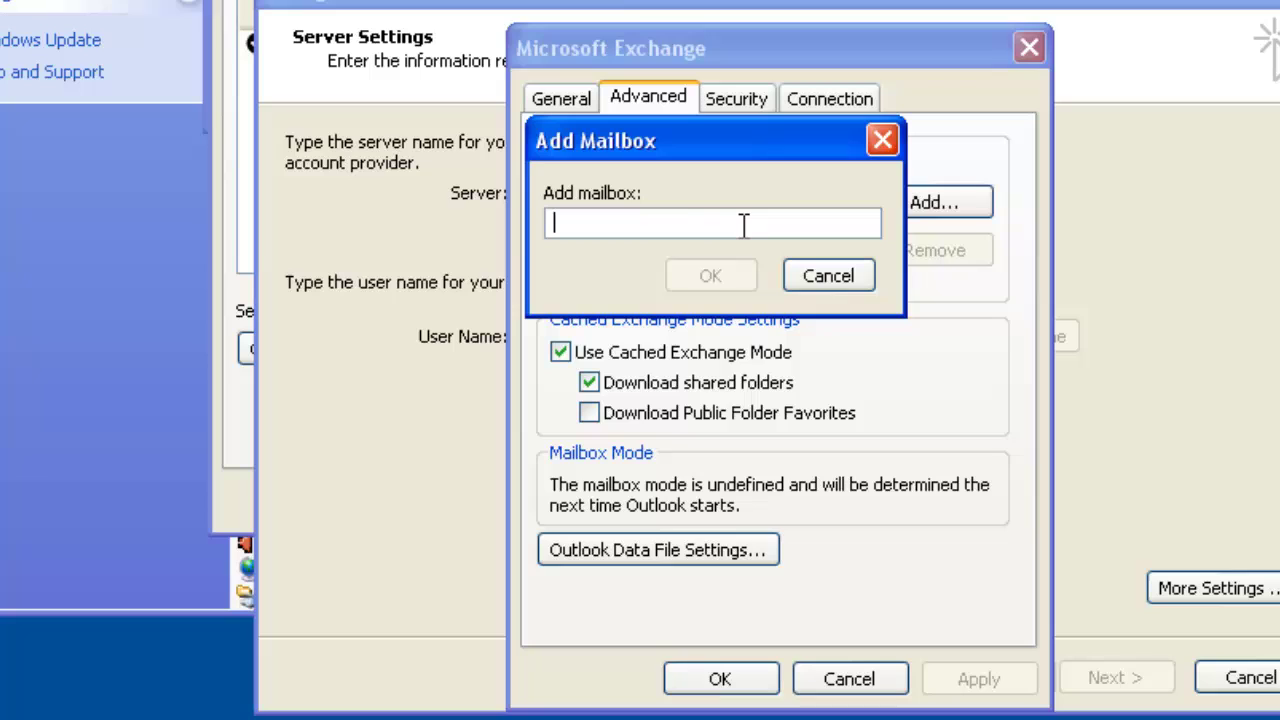
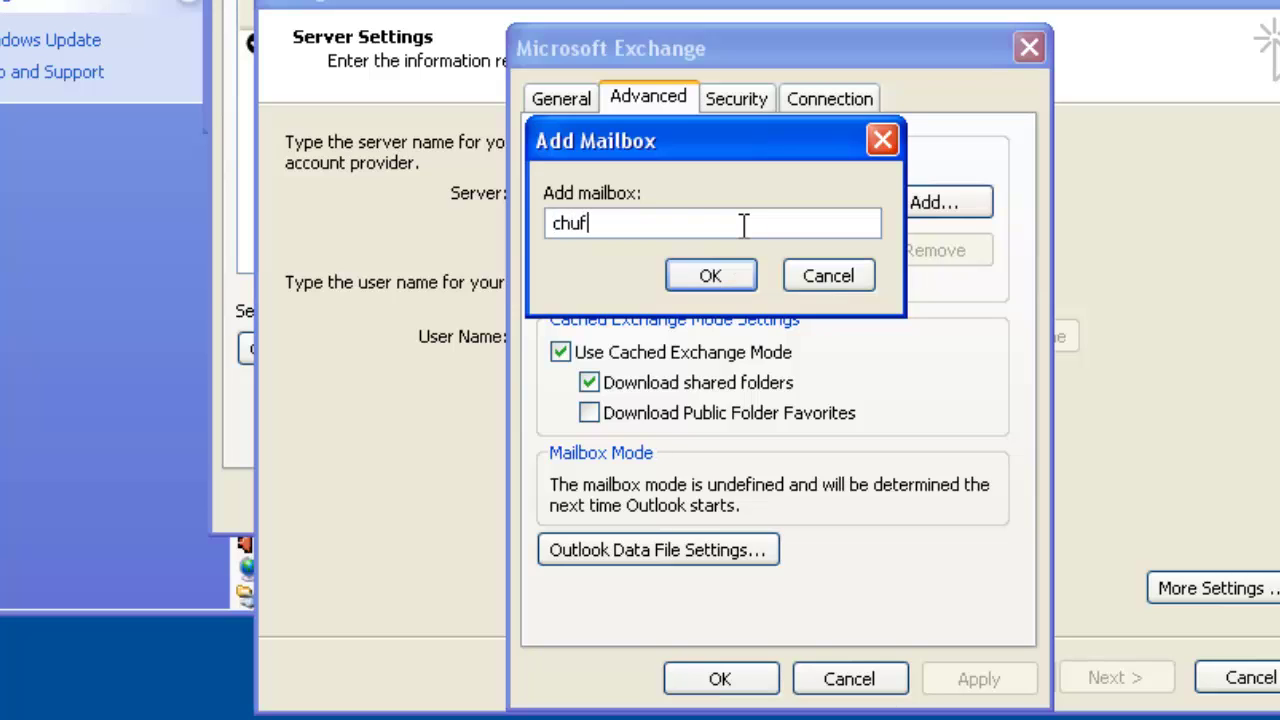
pyautogui.click(720, 270)
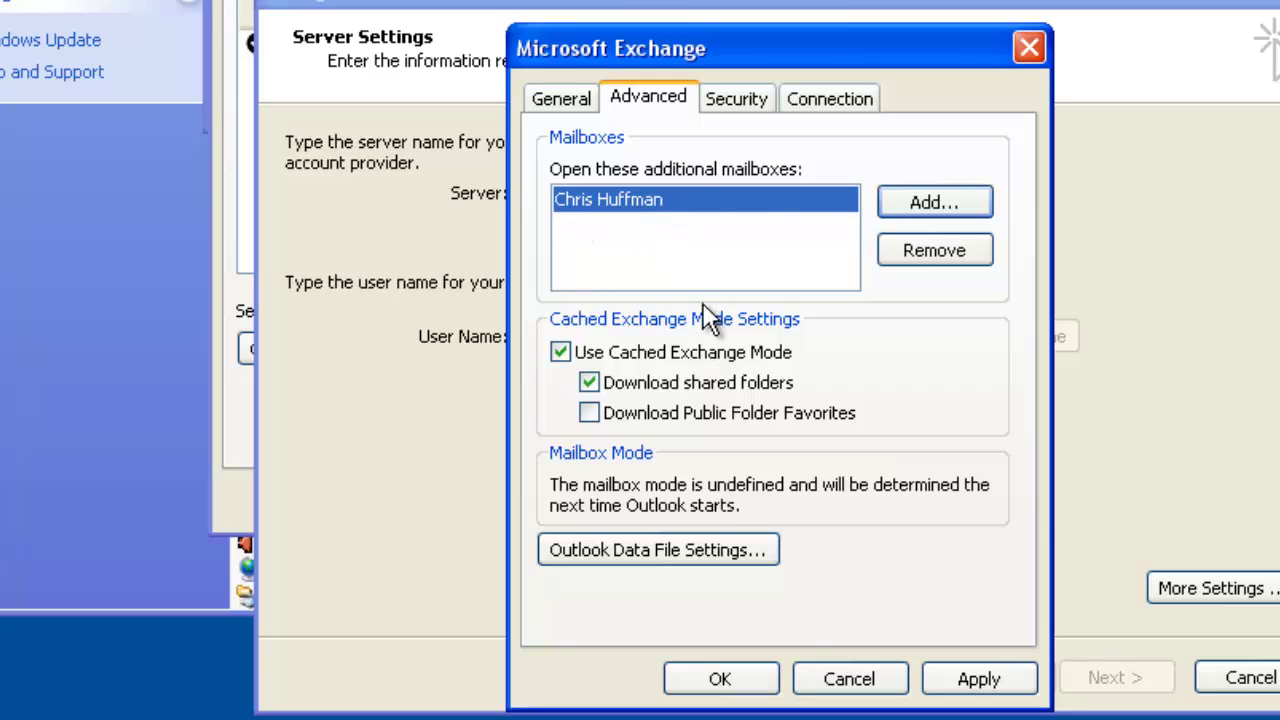
pyautogui.click(978, 679)
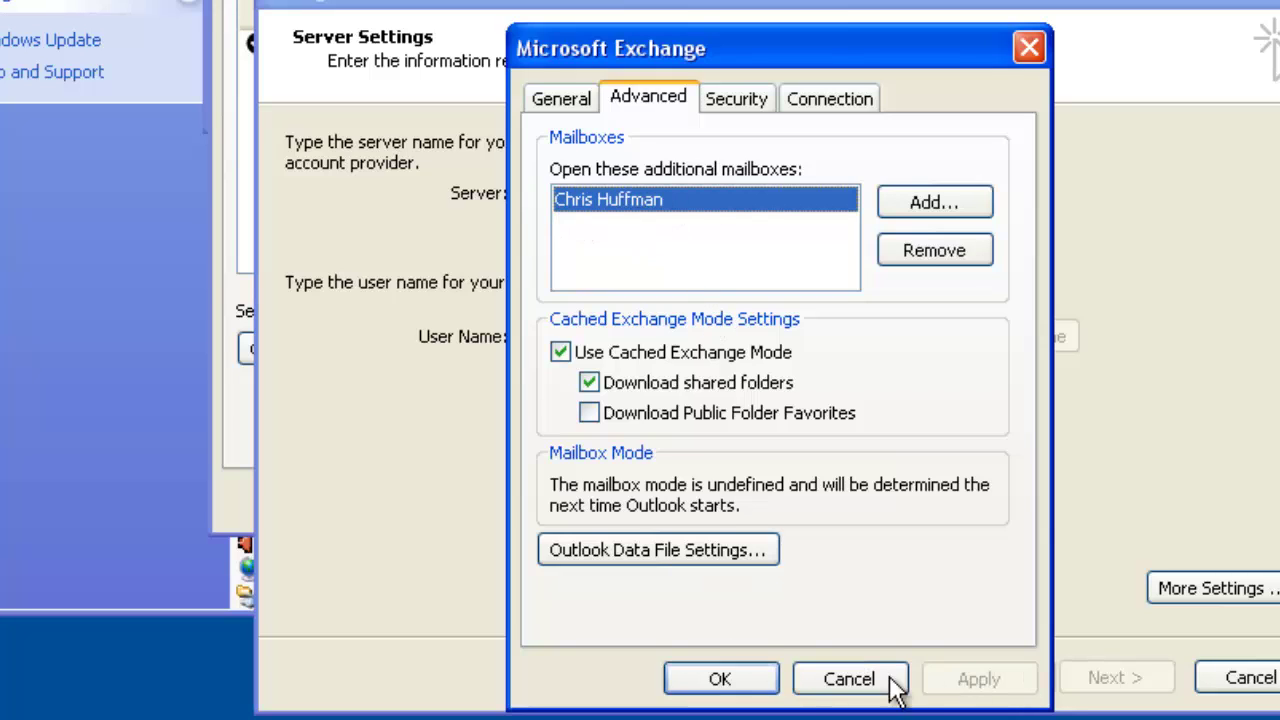
pyautogui.click(722, 680)
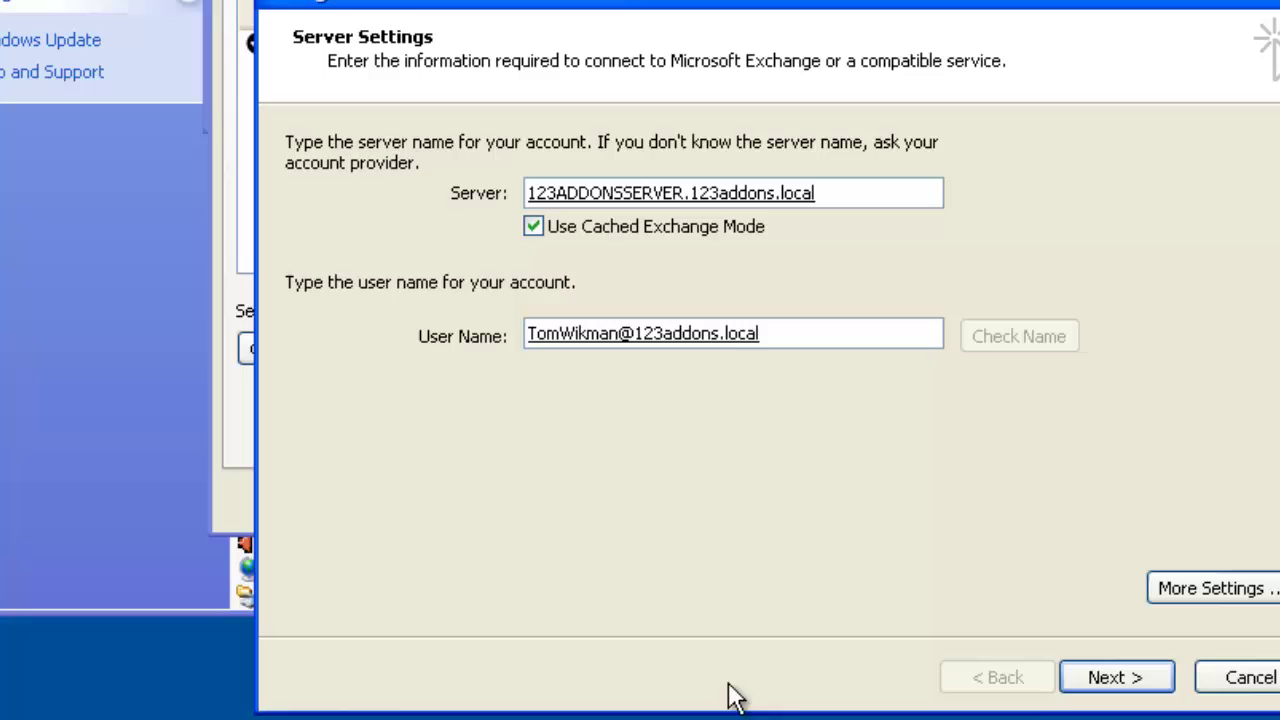
# Finish the account change and close the Account Settings list.
pyautogui.click(1137, 685)
pyautogui.click(1133, 686)
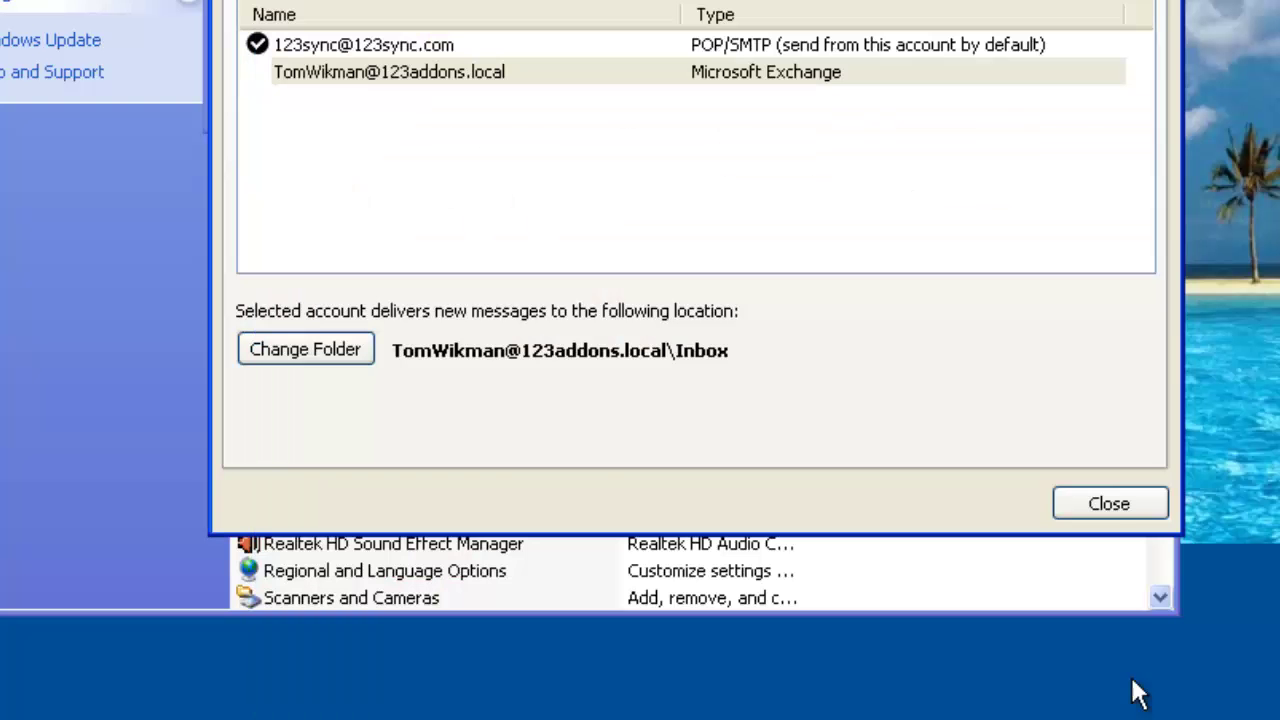
pyautogui.click(1128, 503)
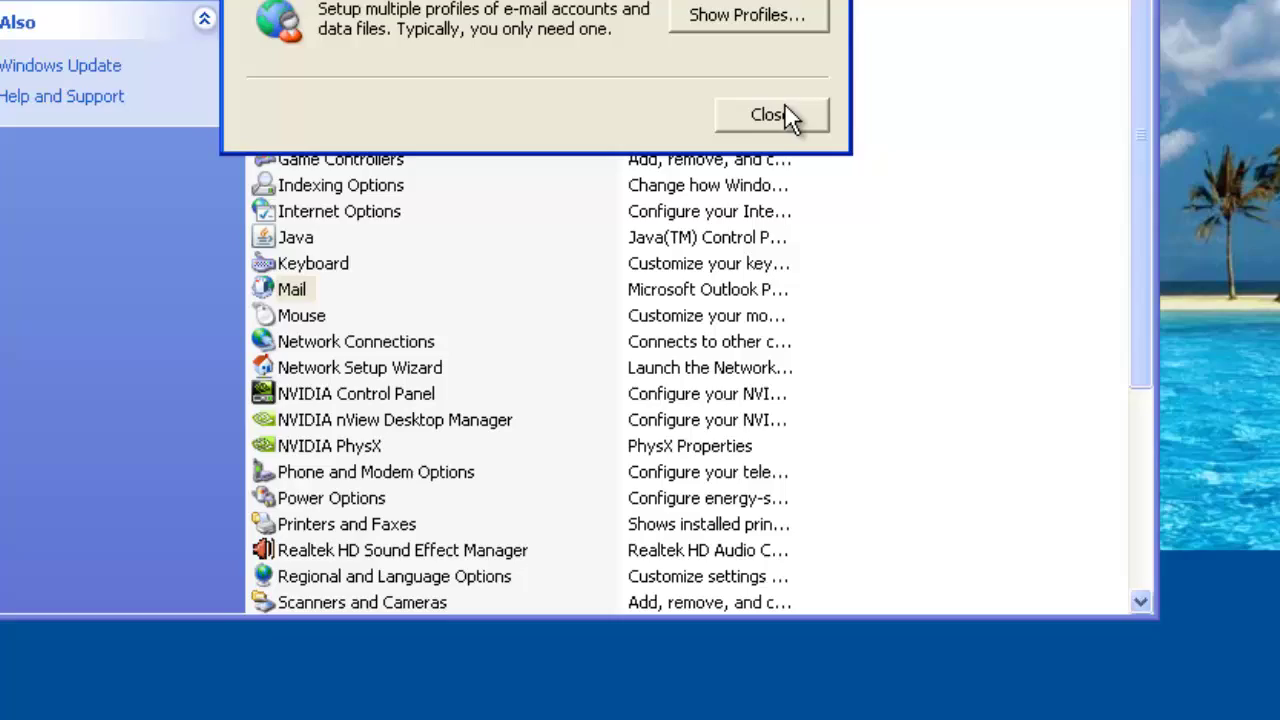
# Close Mail Setup and show Outlook's full Folder List.
pyautogui.click(775, 89)
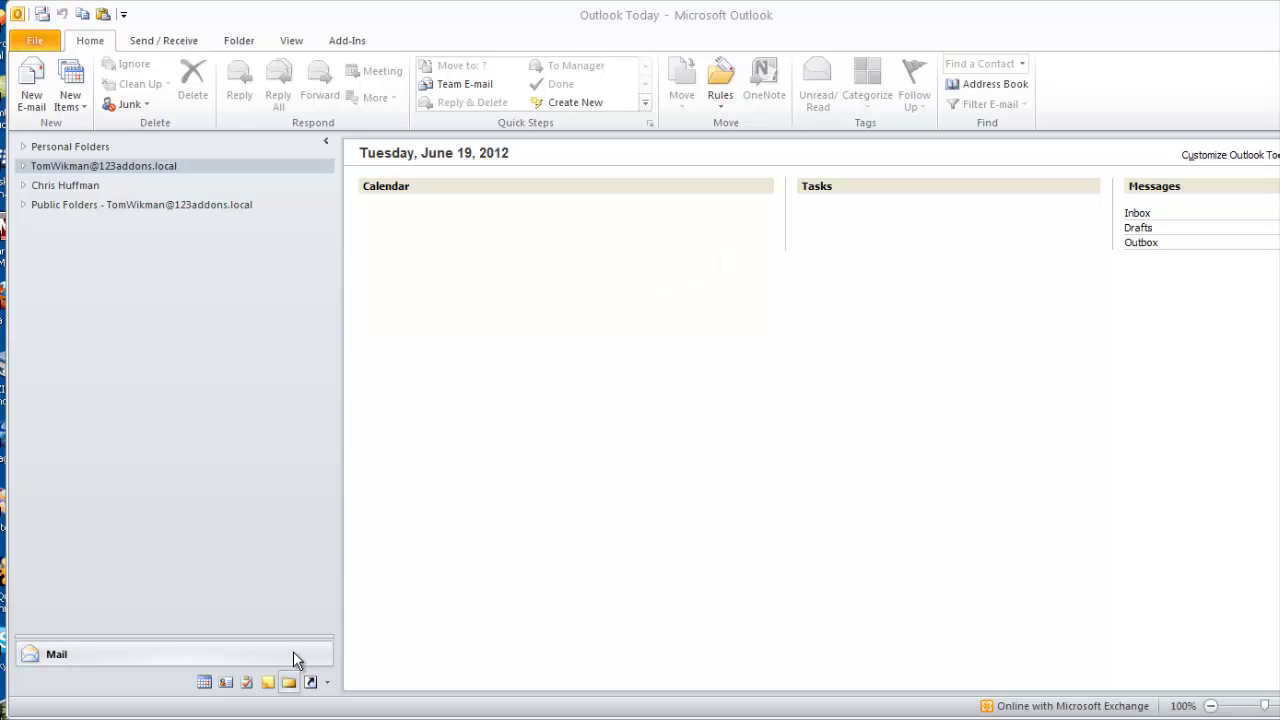
pyautogui.click(268, 683)
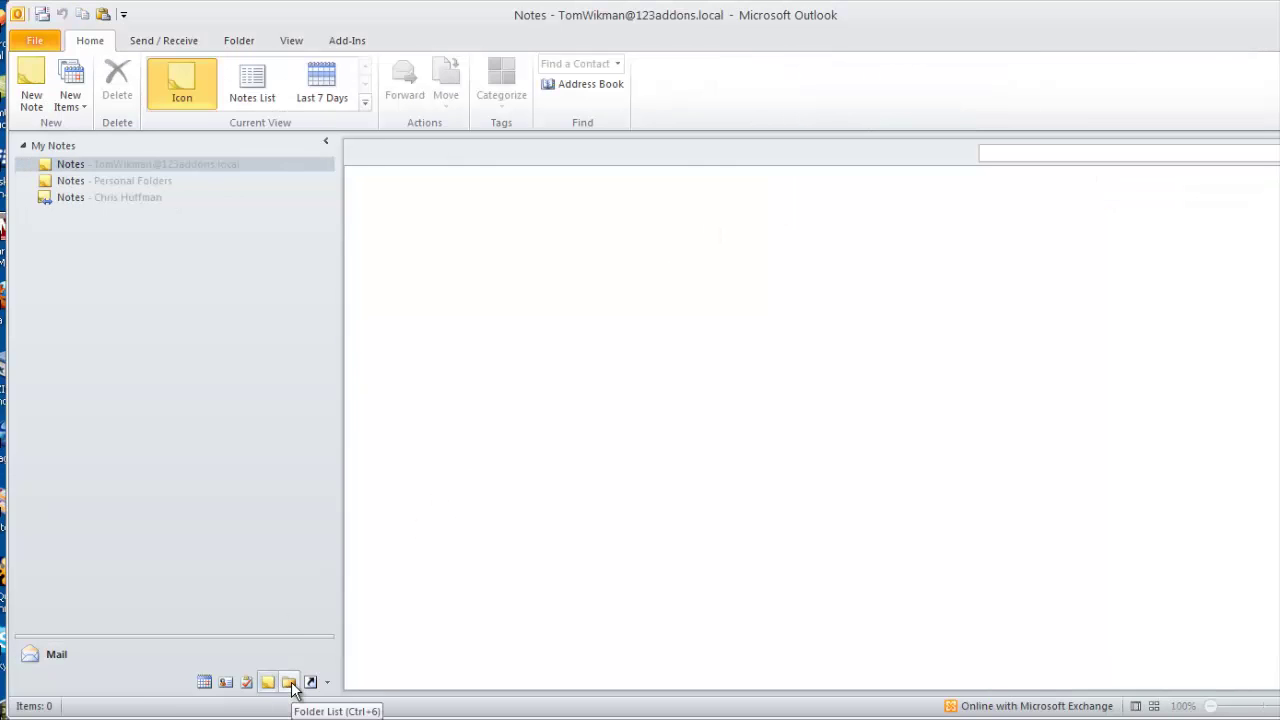
pyautogui.click(289, 683)
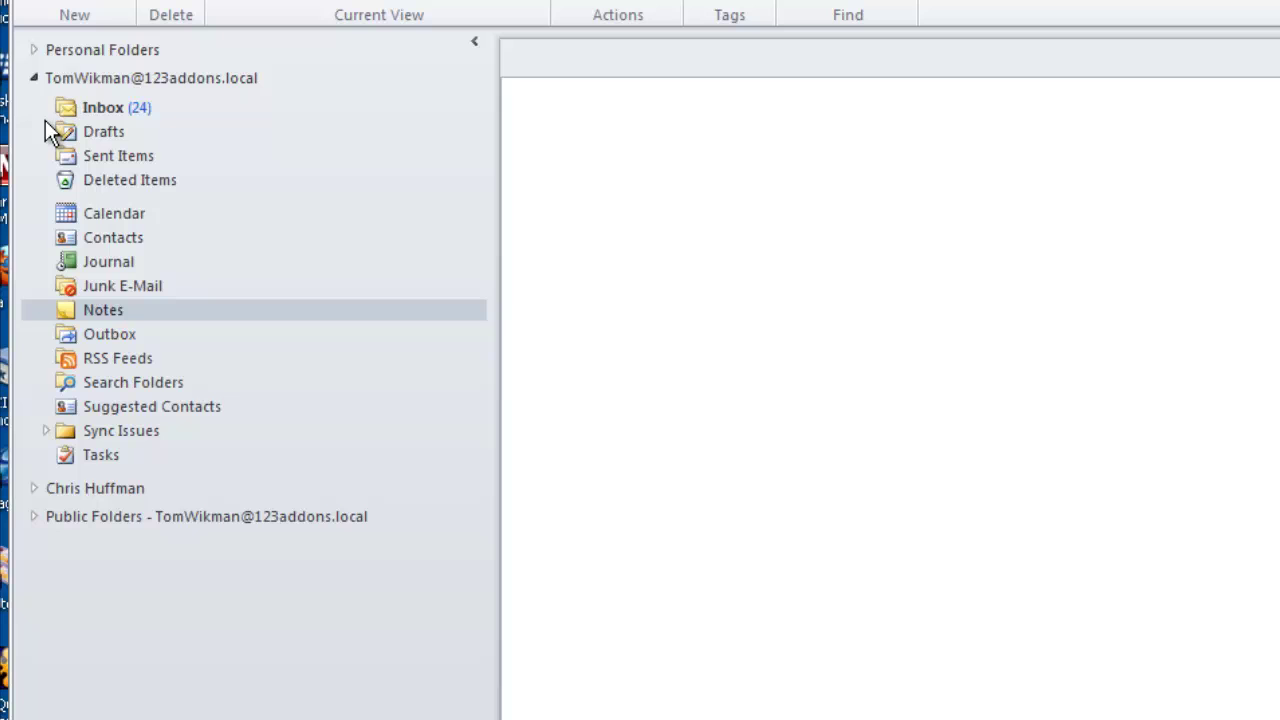
# Toggle your mailbox, Public Folders and the delegate's mailbox, leaving the delegate's folders expanded.
pyautogui.click(34, 79)
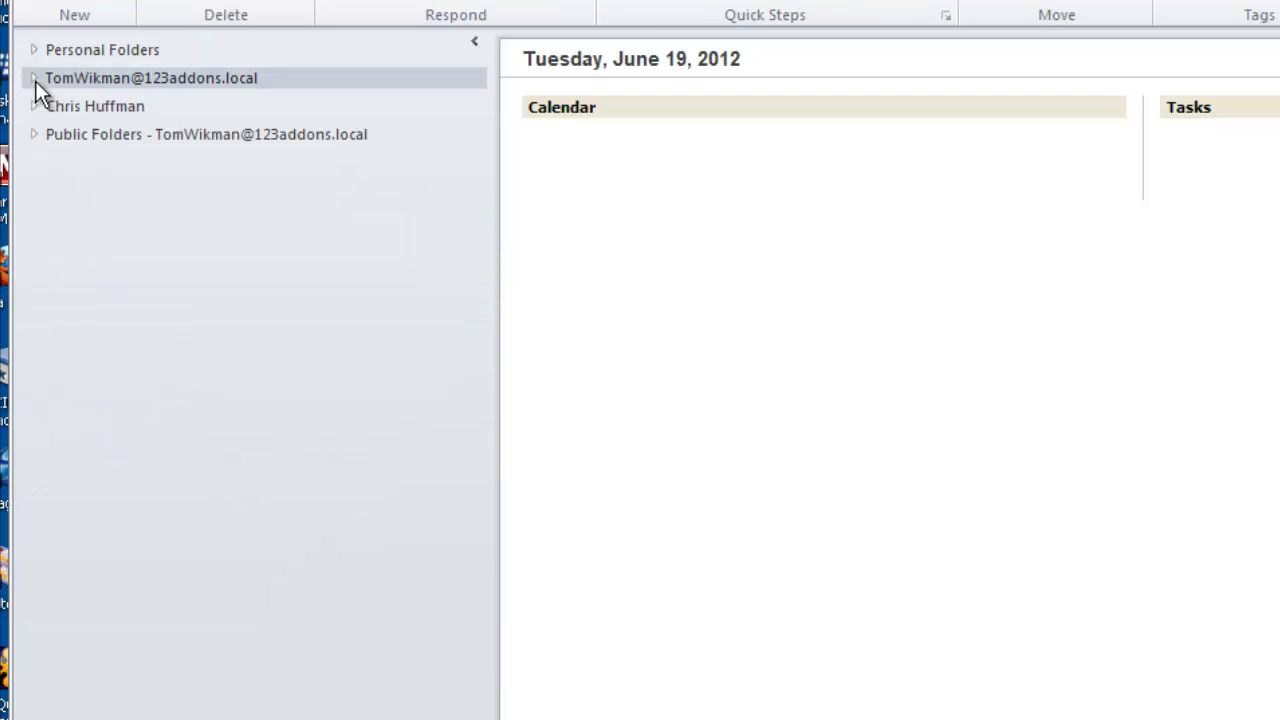
pyautogui.click(34, 79)
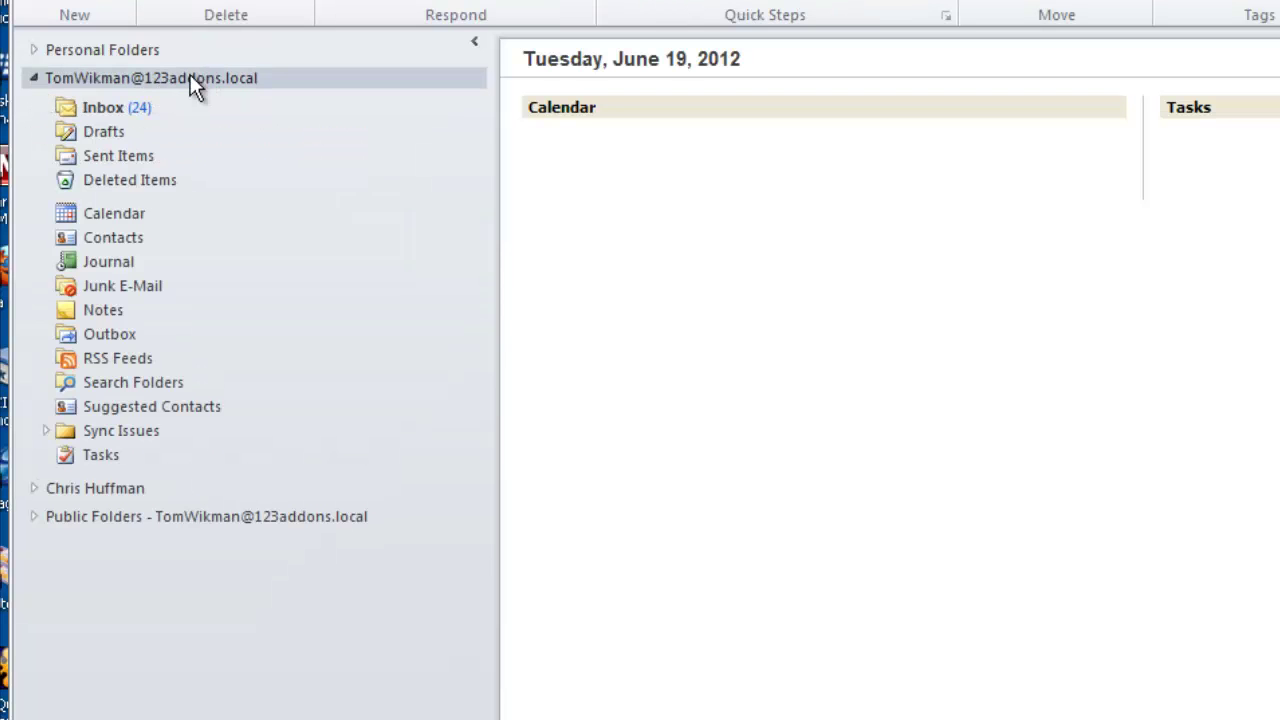
pyautogui.click(33, 488)
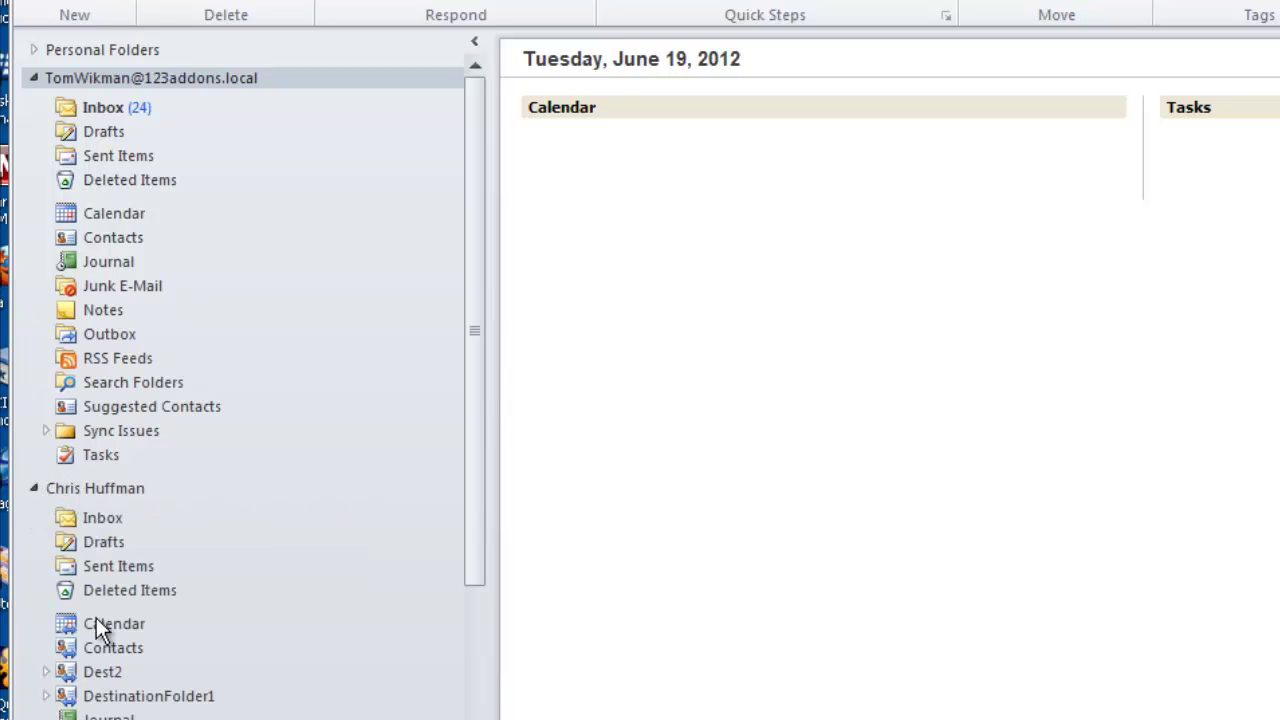
pyautogui.click(33, 488)
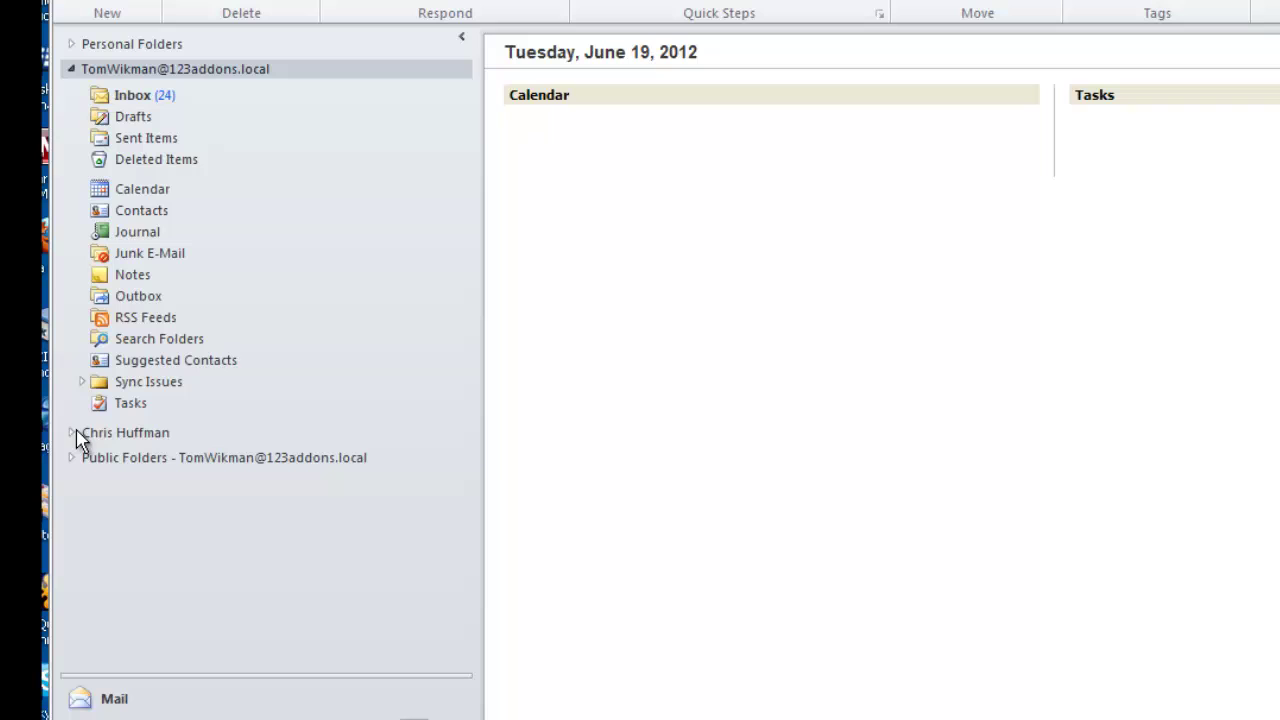
pyautogui.click(71, 68)
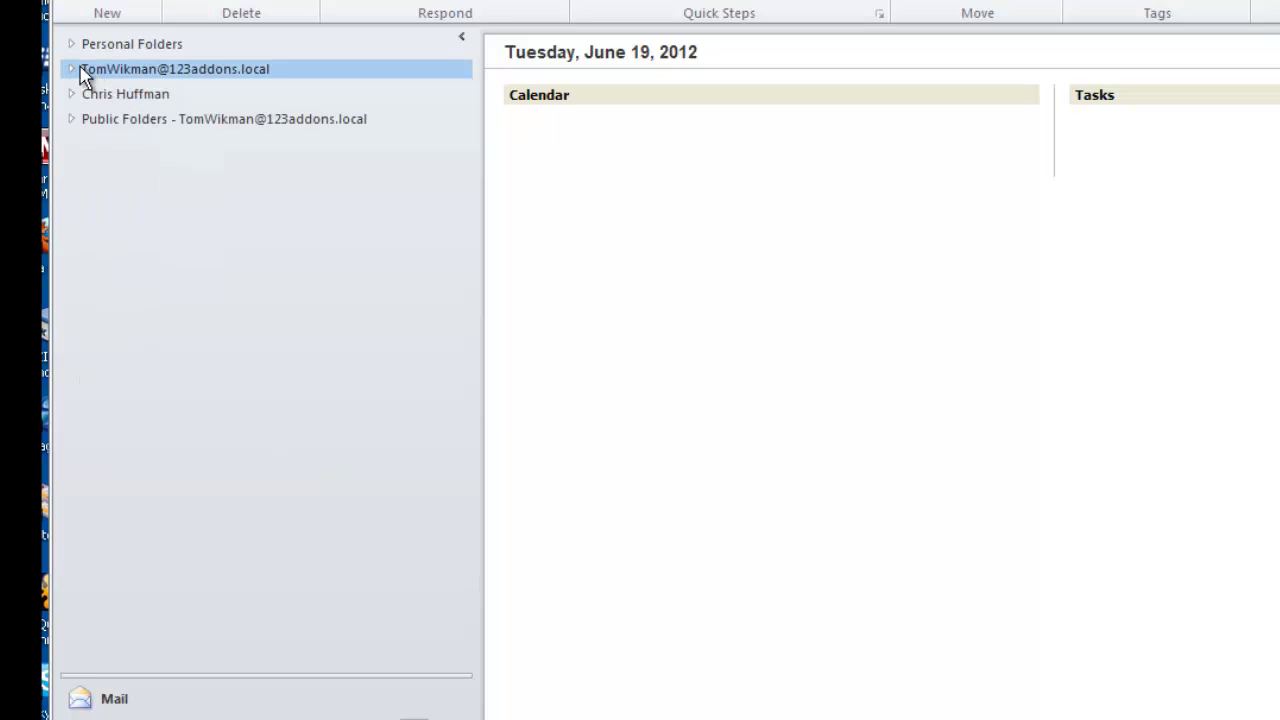
pyautogui.click(78, 68)
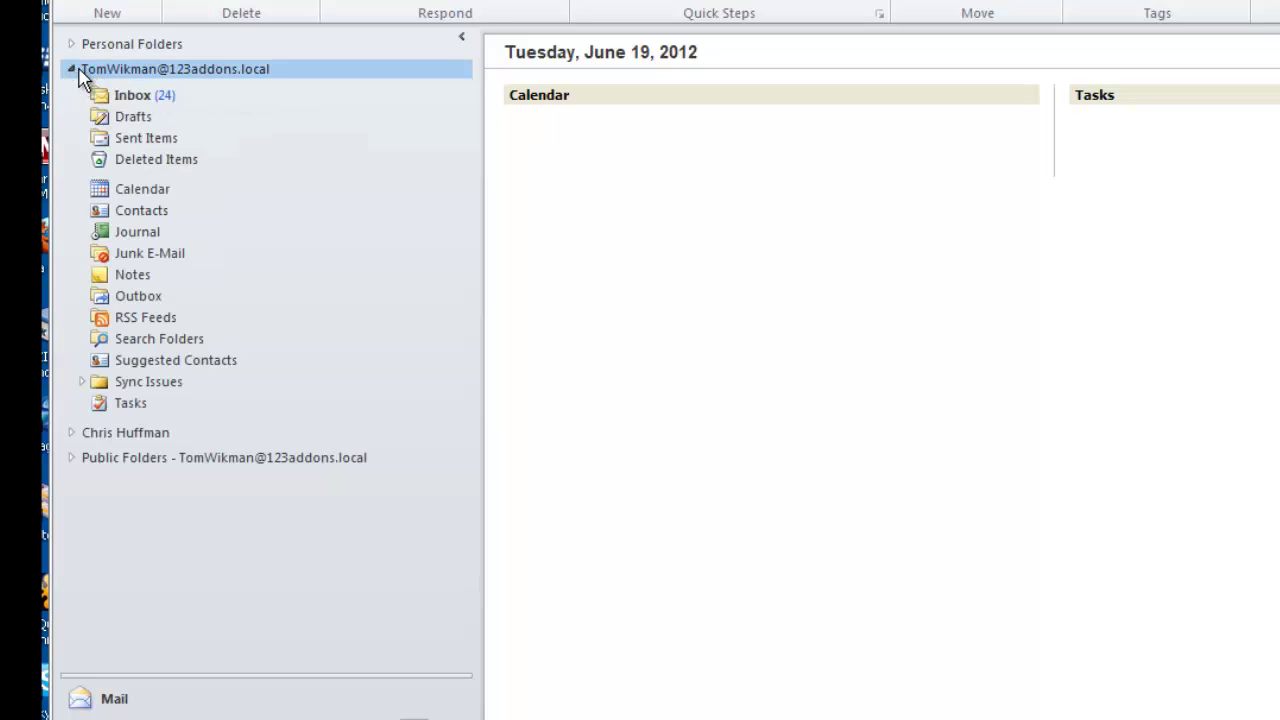
pyautogui.click(137, 434)
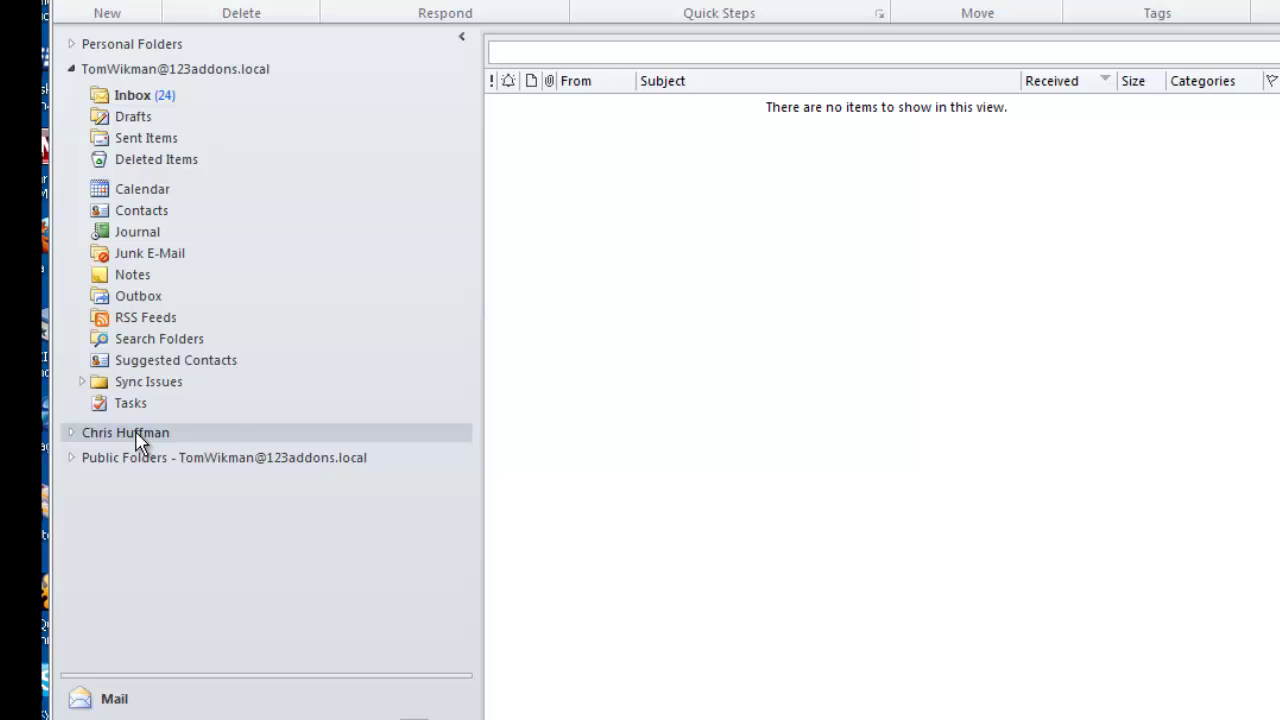
pyautogui.click(72, 459)
pyautogui.click(72, 460)
pyautogui.click(73, 433)
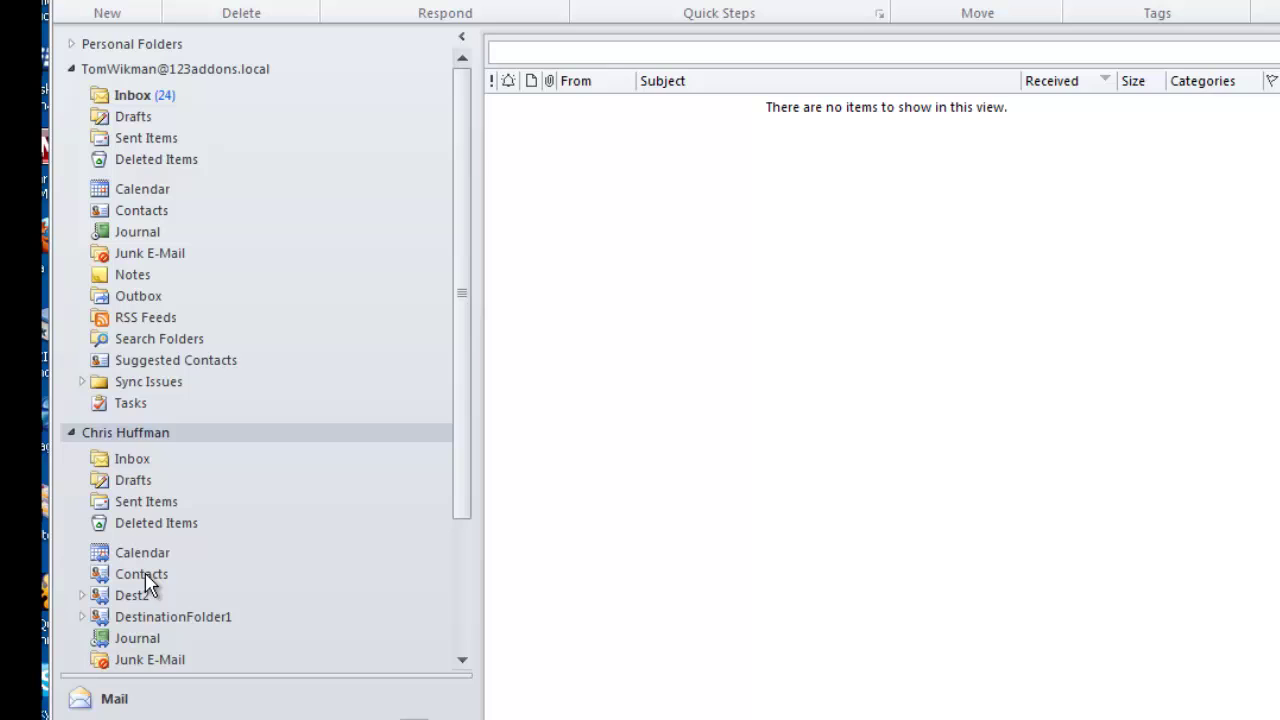
# Create and save a new contact named 'asdf dafs fd' in your own Contacts.
pyautogui.click(139, 213)
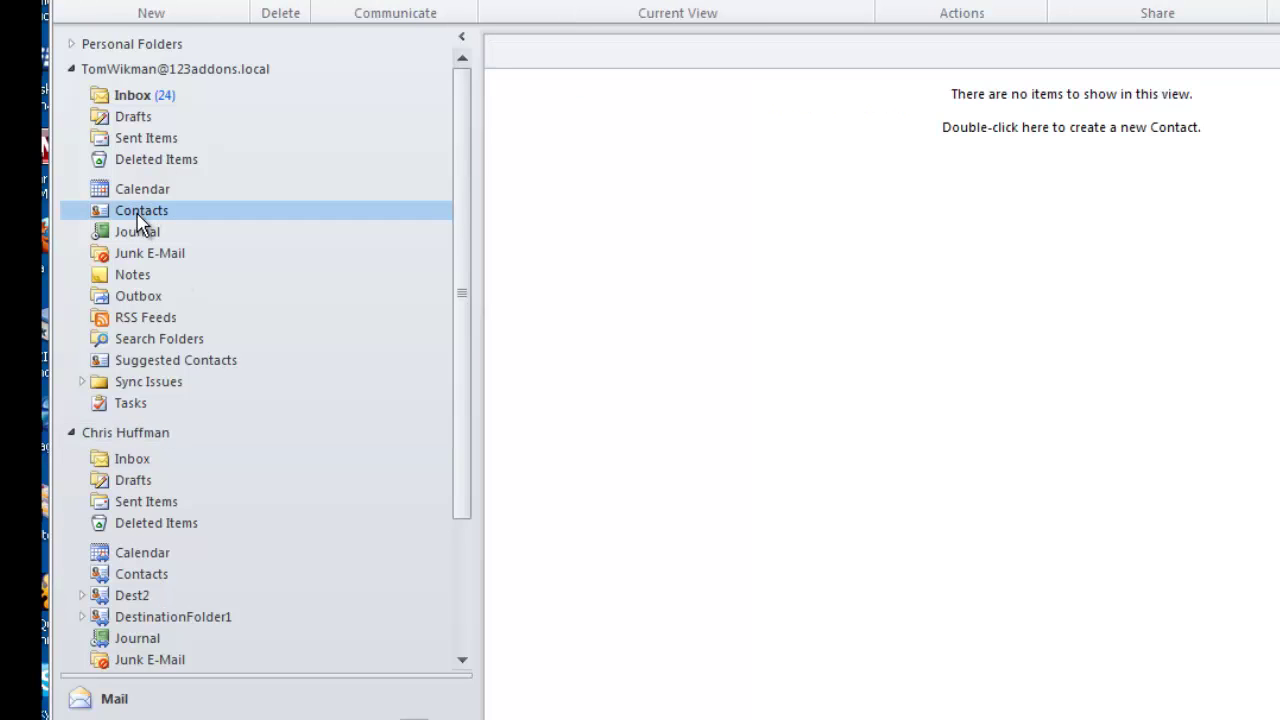
pyautogui.rightClick(844, 222)
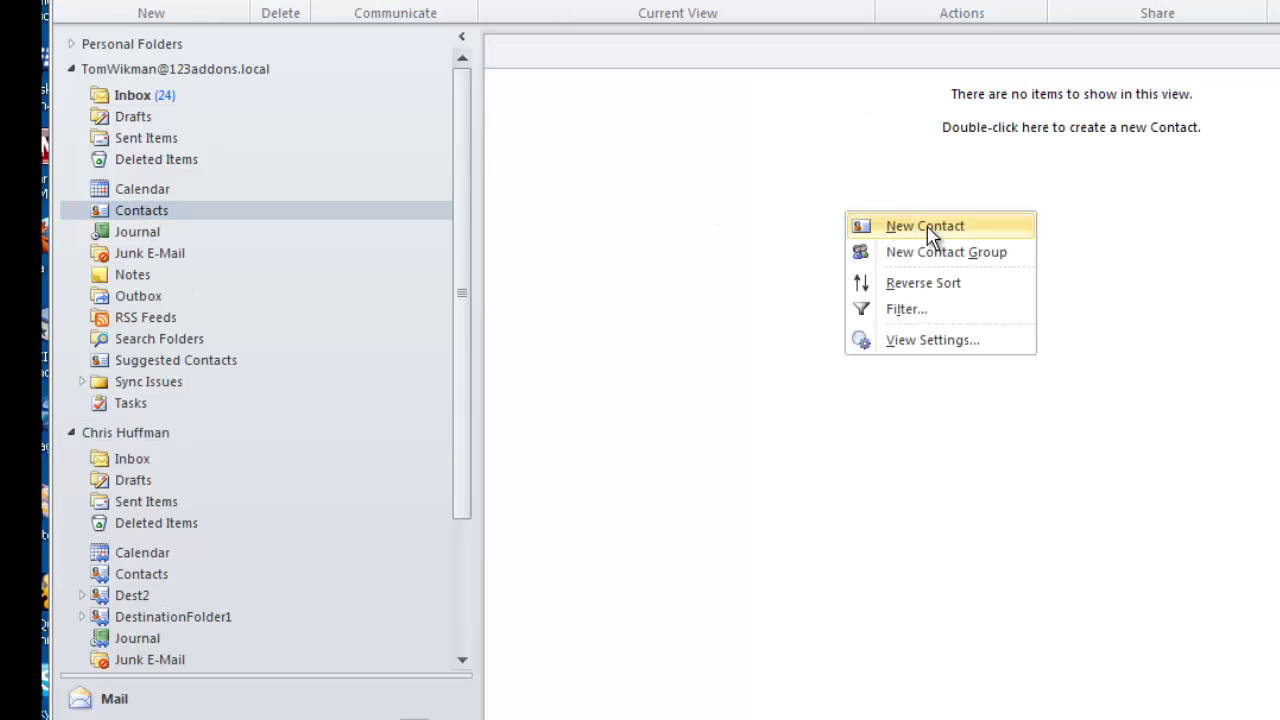
pyautogui.click(888, 228)
pyautogui.write('asdf dafs fd')
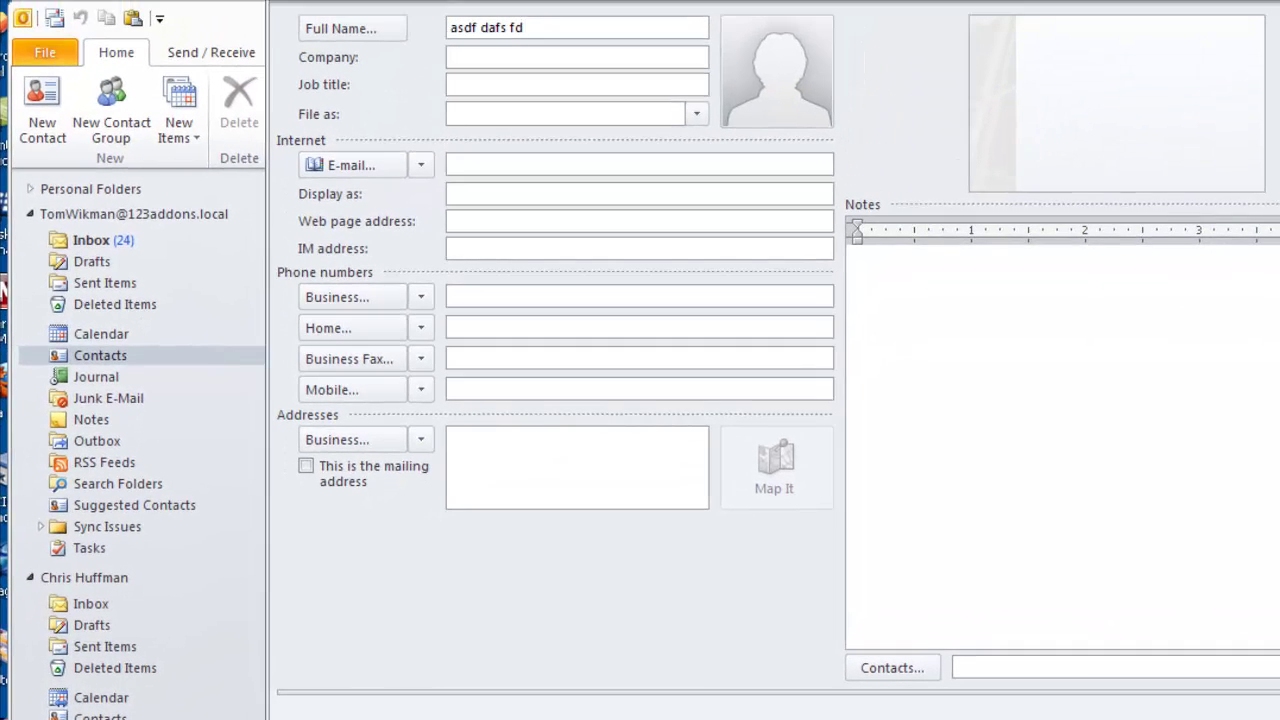
pyautogui.hotkey('alt', 's')
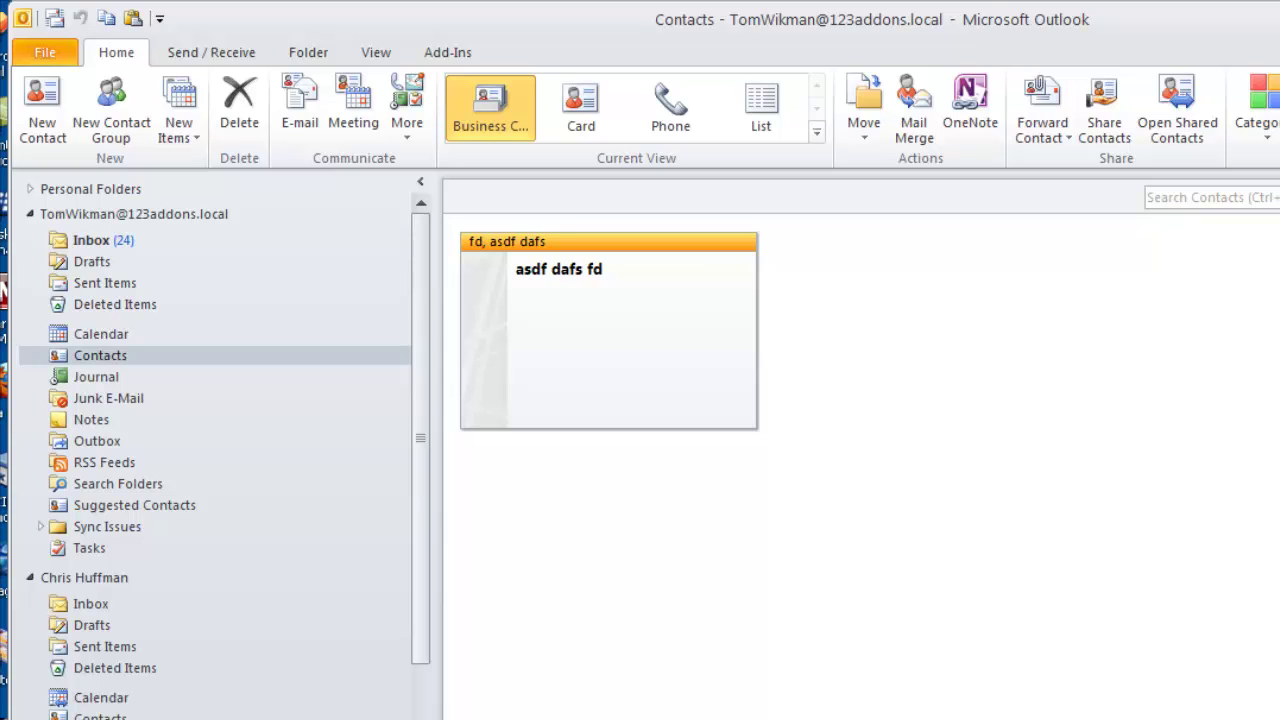
# In the delegate's Contacts, append 'sda' to the adsdsaf, asdf contact's company, then save.
pyautogui.click(100, 716)
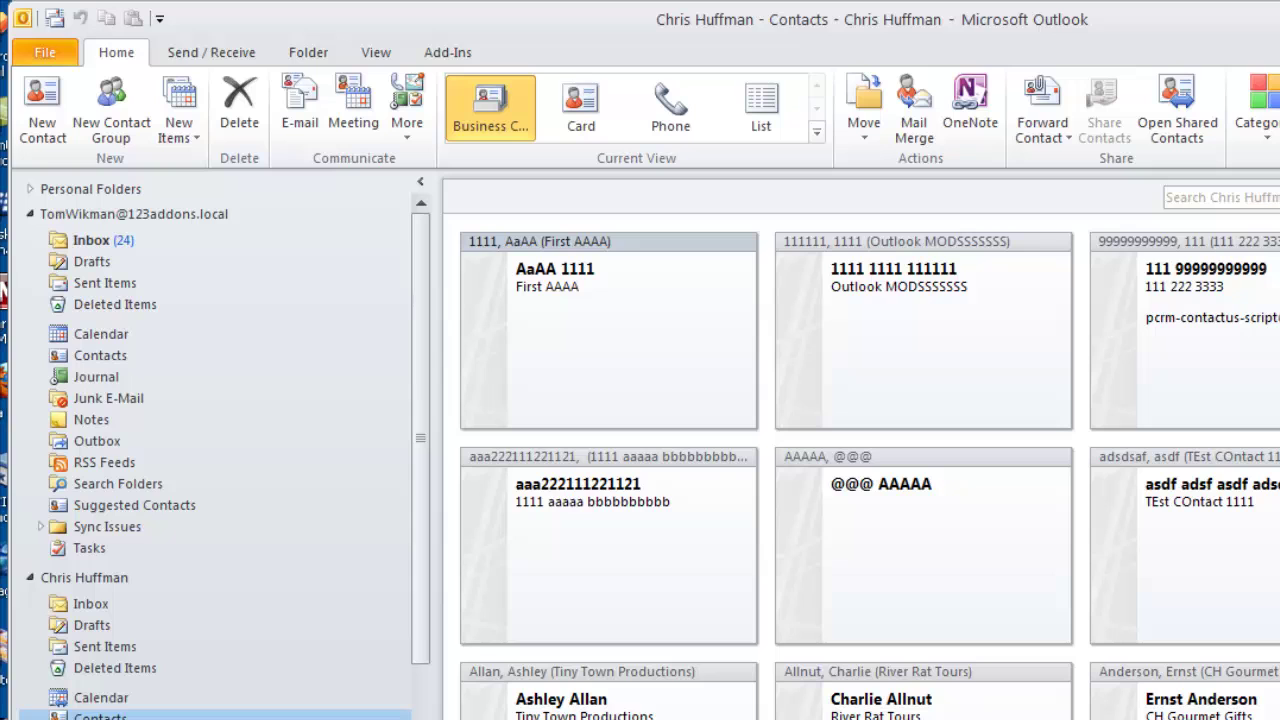
pyautogui.doubleClick(1272, 497)
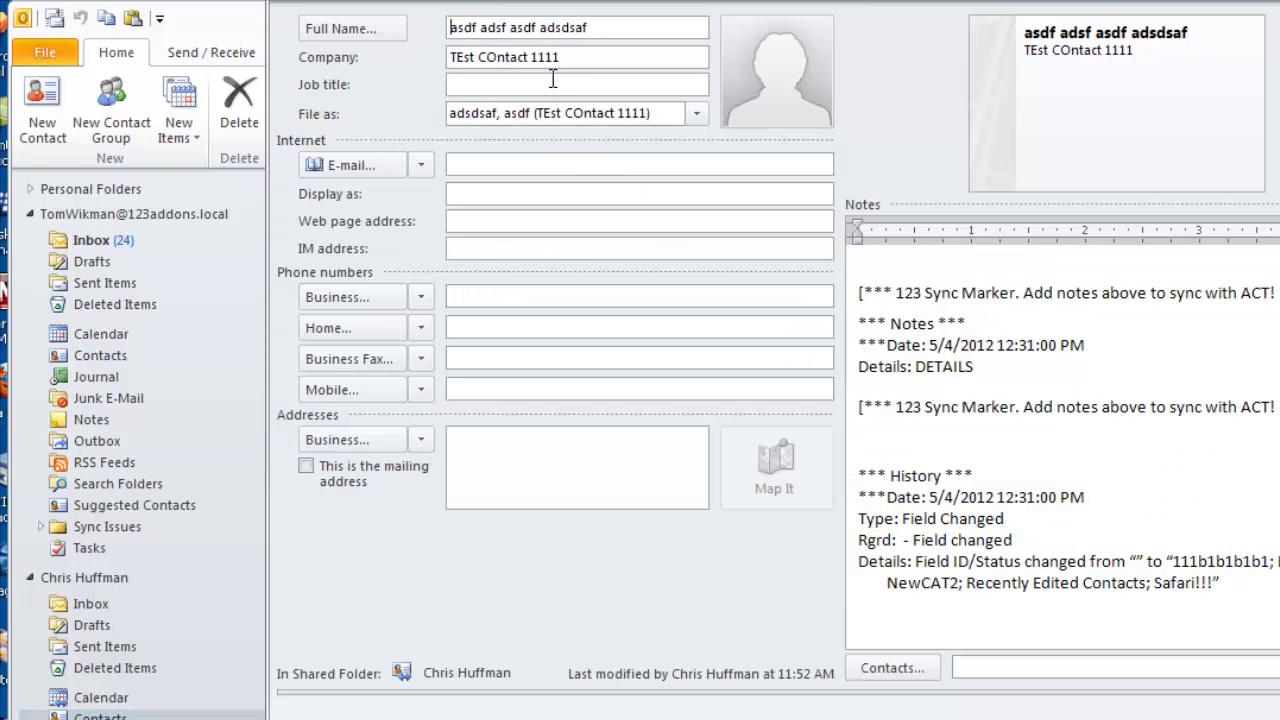
pyautogui.click(582, 57)
pyautogui.write('sda fd')
pyautogui.hotkey('alt', 's')
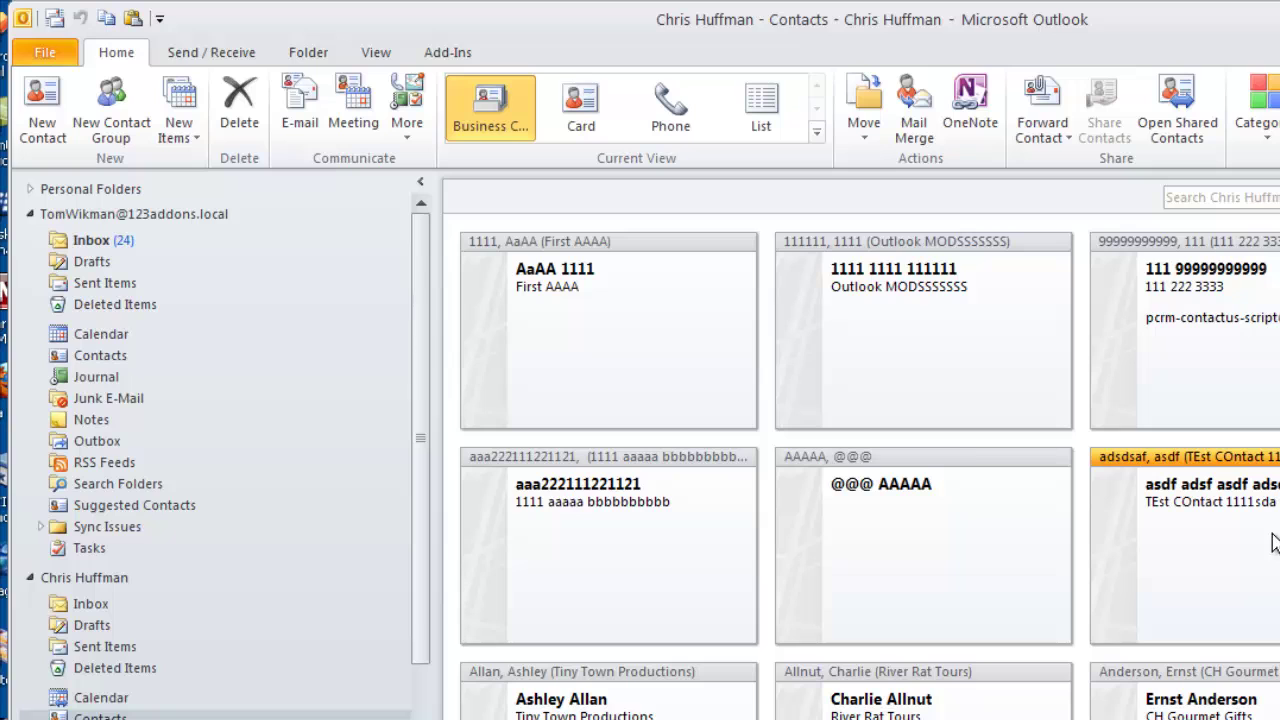
# Show the delegate's shared Calendar in week view for June 17–23, 2012.
pyautogui.click(100, 699)
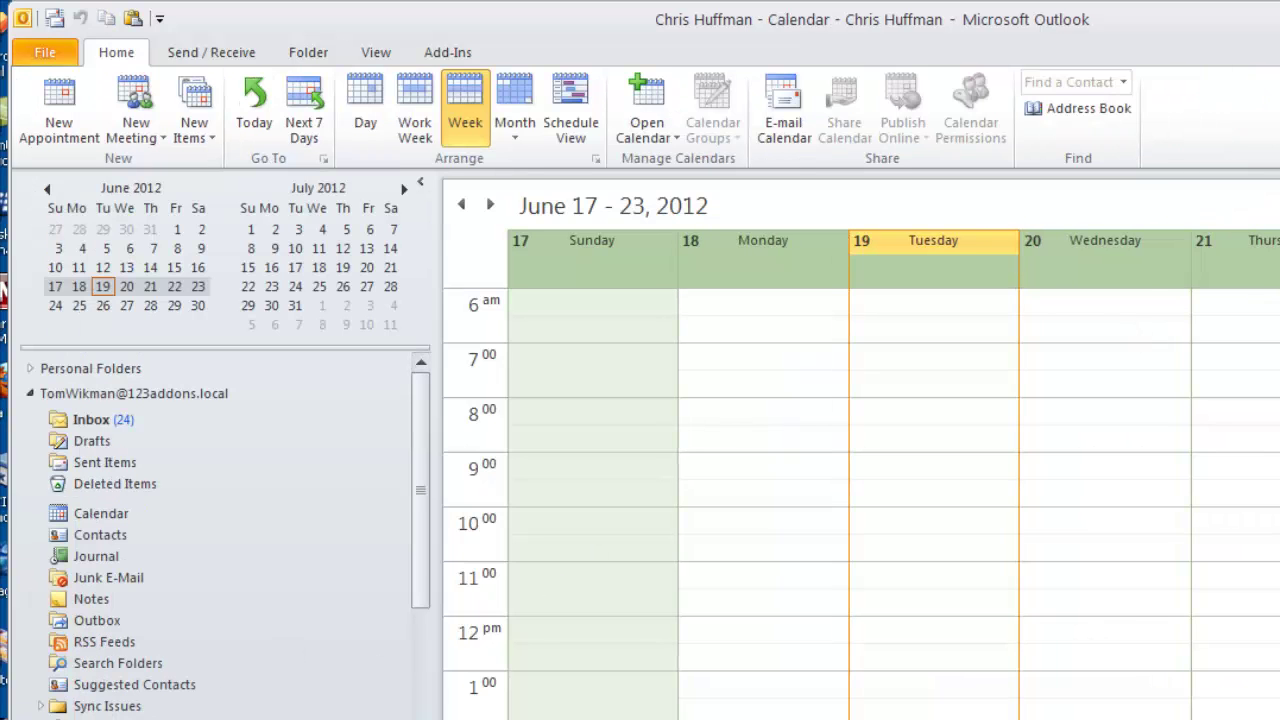